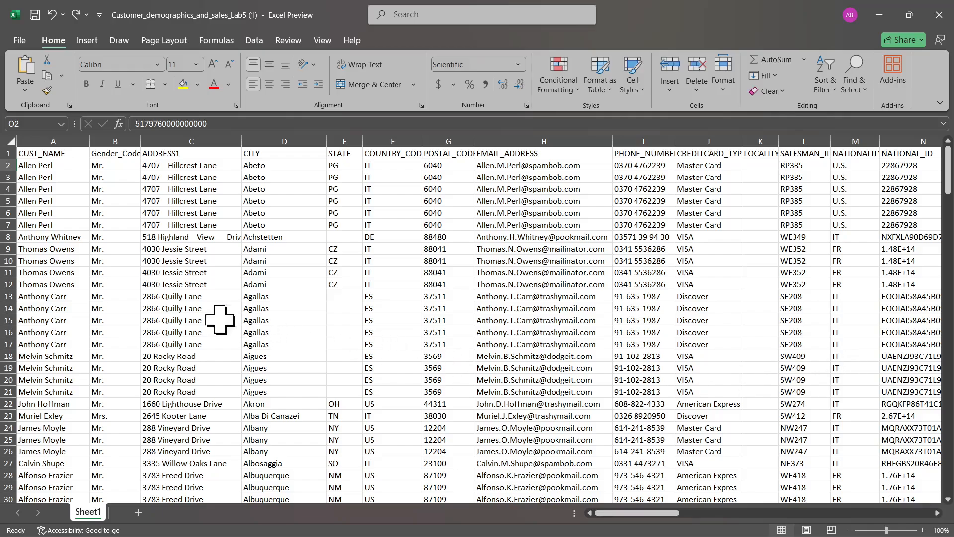
# Select the entire worksheet and add filters to all the column headers
pyautogui.click(10, 141)
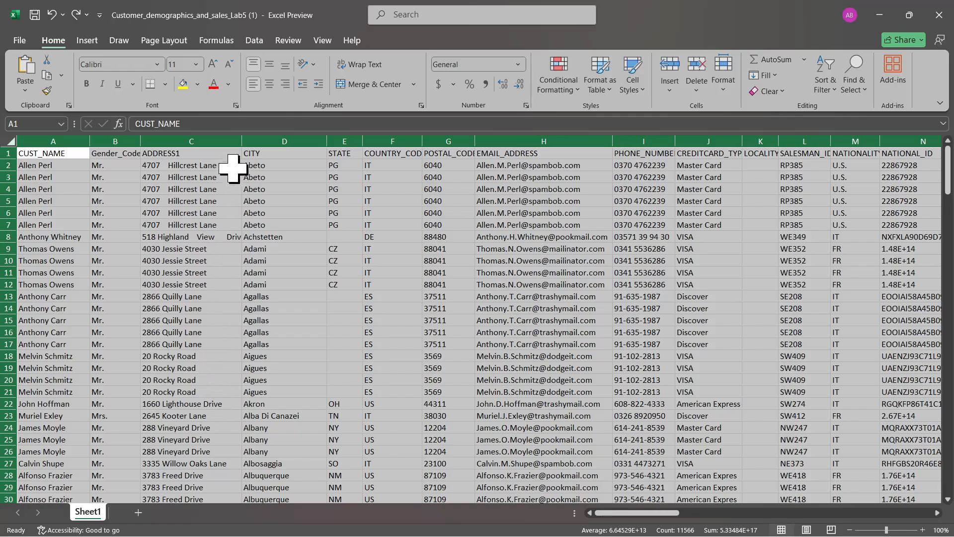
pyautogui.click(182, 272)
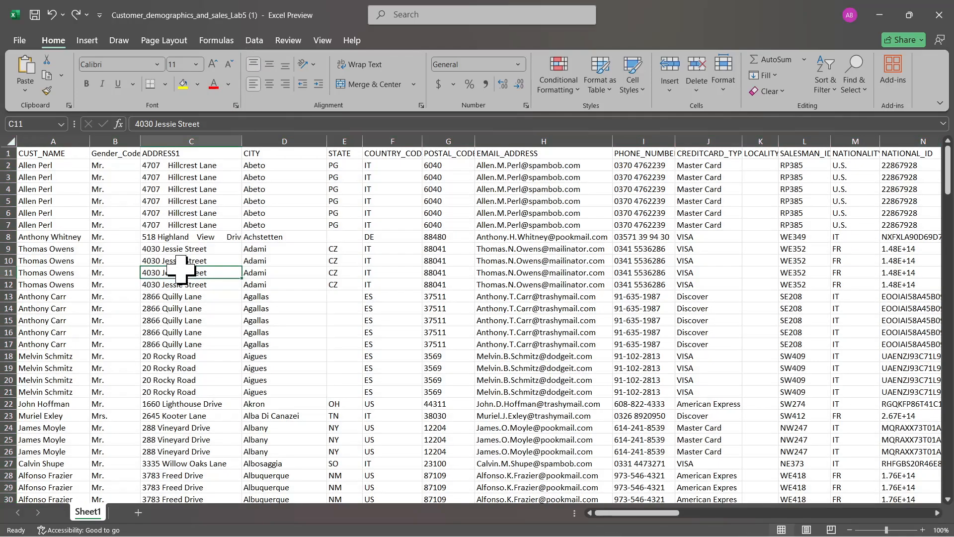
pyautogui.click(10, 142)
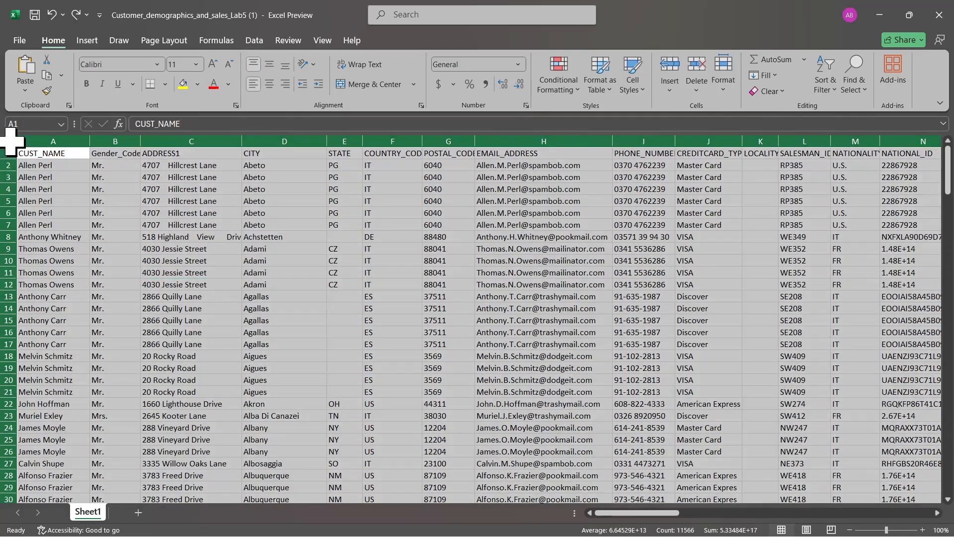
pyautogui.click(254, 40)
pyautogui.click(433, 85)
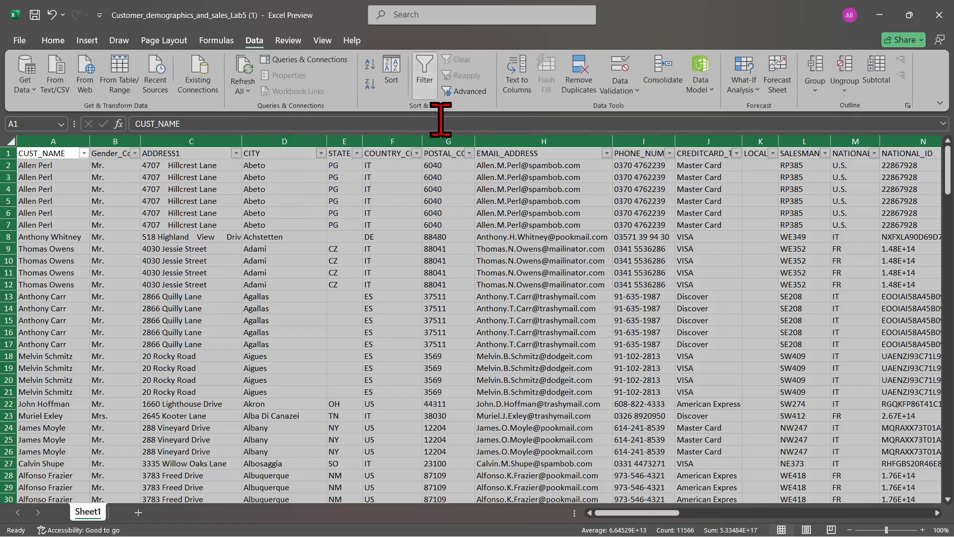
pyautogui.click(478, 328)
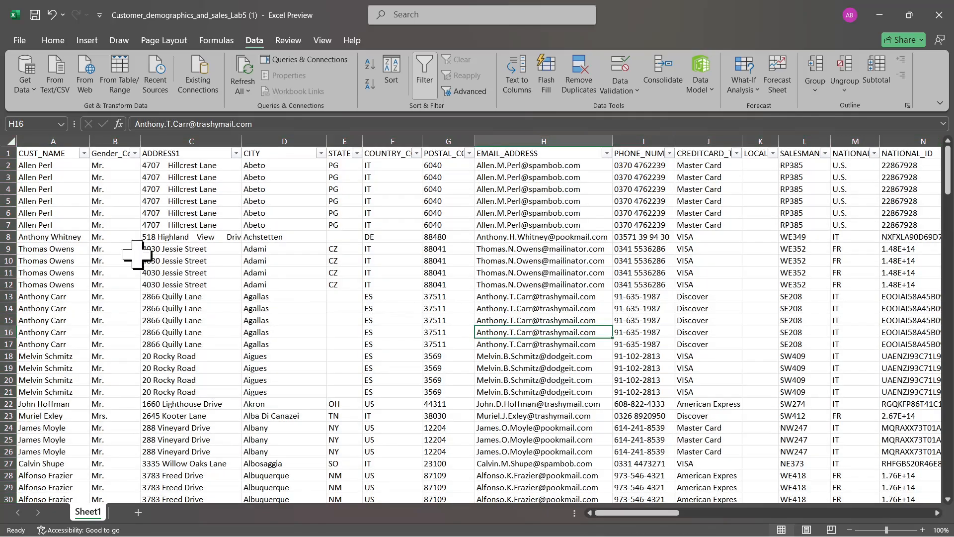
# Filter the CUST_NAME column to show only blanks, and check the Gender_Code filter values of those rows
pyautogui.click(84, 153)
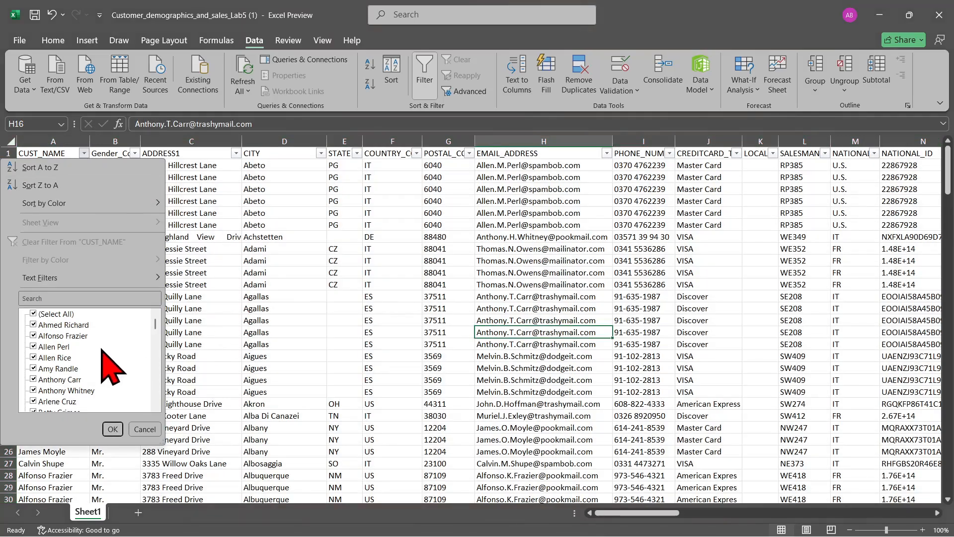
pyautogui.click(56, 314)
pyautogui.scroll(-15, 119, 377)
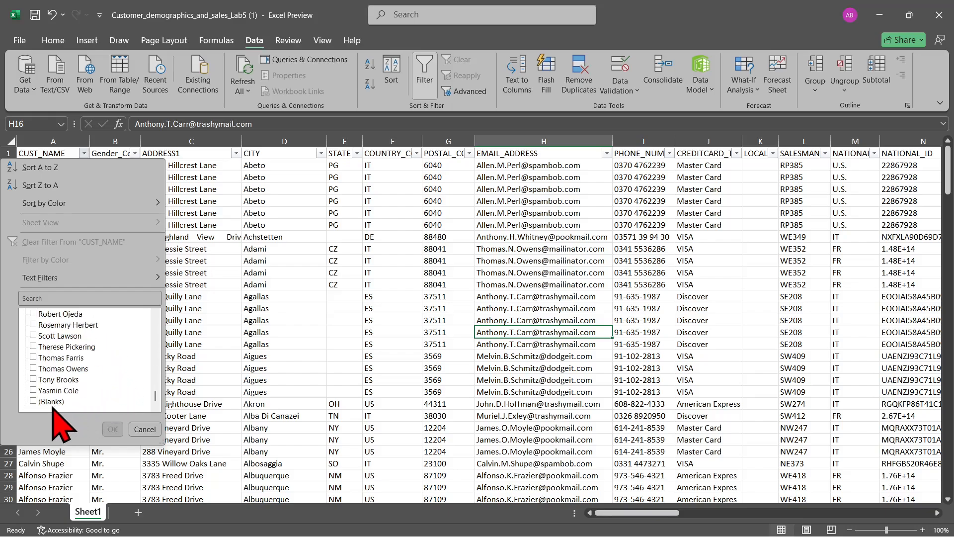
pyautogui.click(52, 403)
pyautogui.click(112, 428)
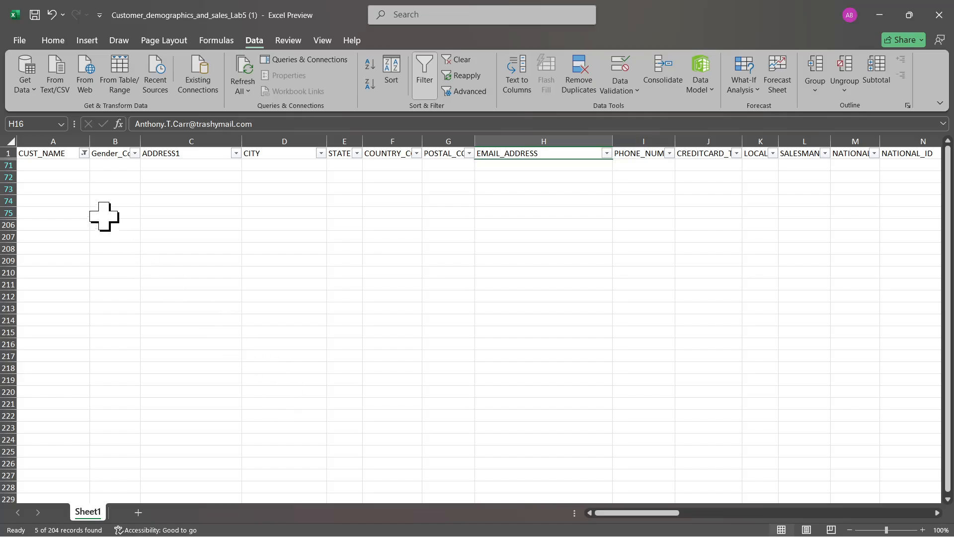
pyautogui.click(135, 153)
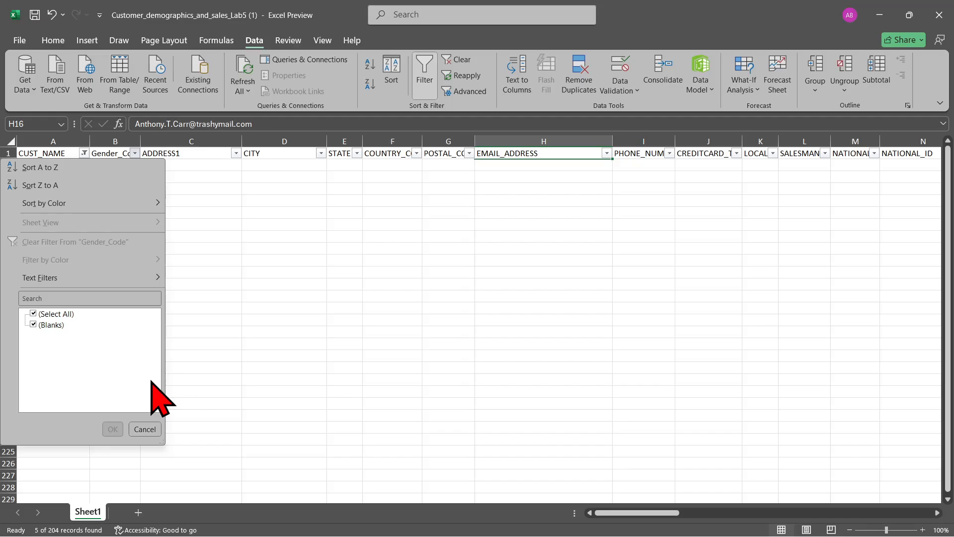
pyautogui.click(144, 429)
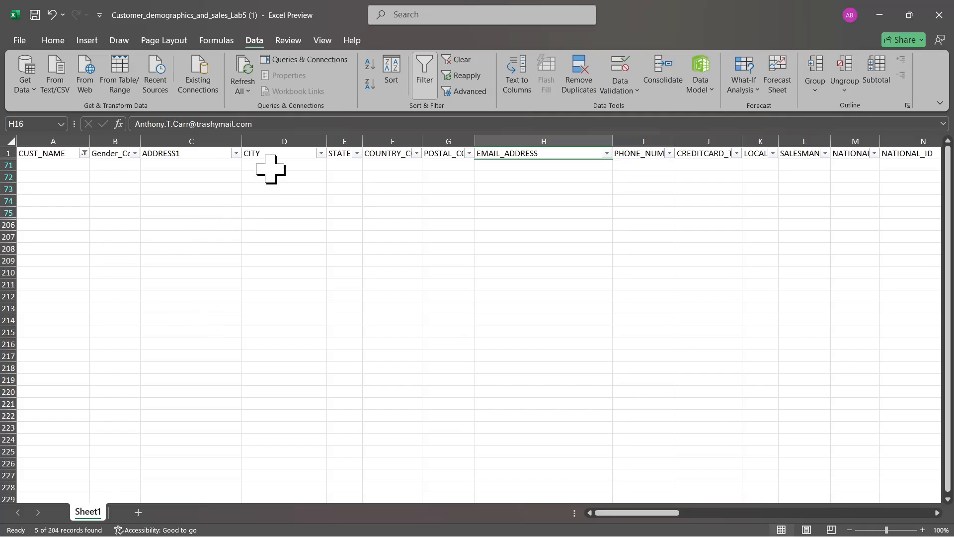
pyautogui.click(280, 154)
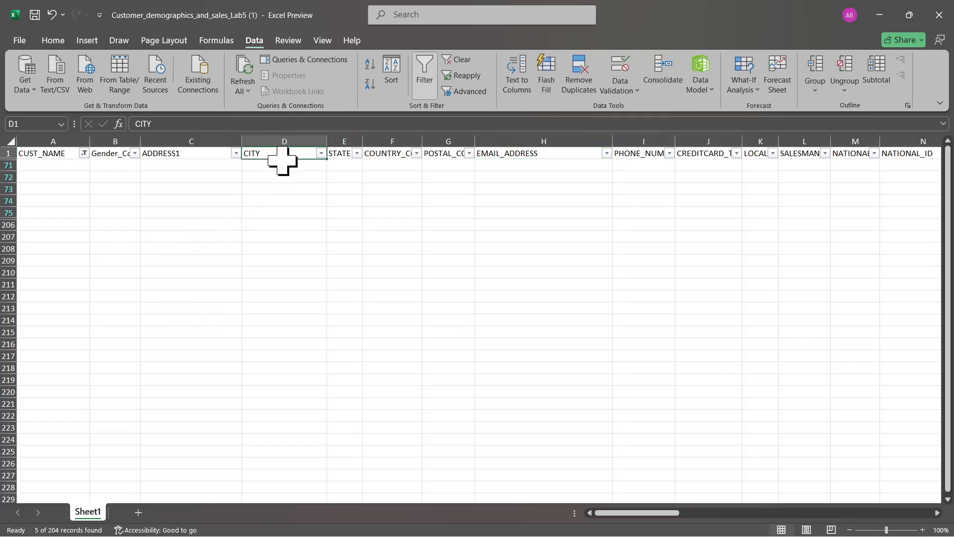
pyautogui.click(341, 154)
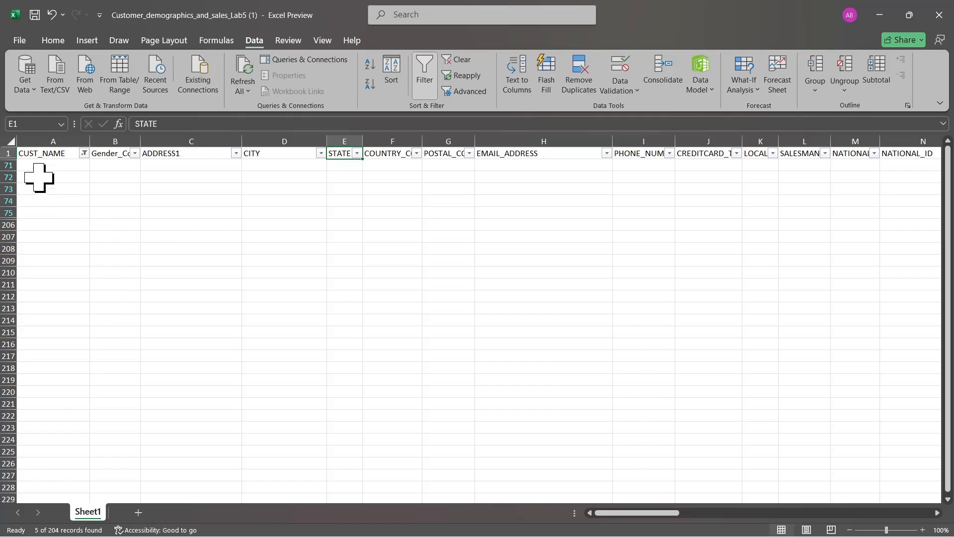
# Delete the filtered blank rows 71 through 75 from the sheet
pyautogui.click(8, 166)
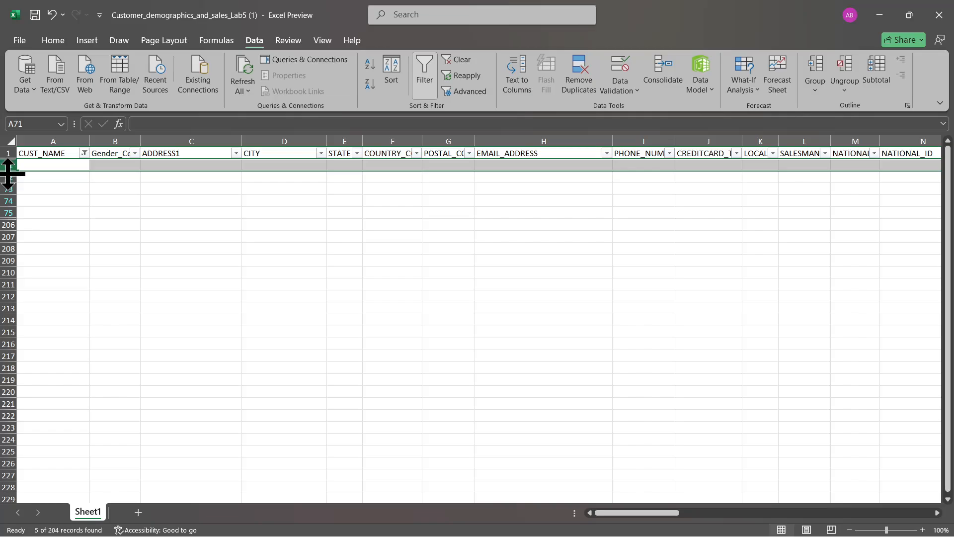
pyautogui.keyDown('ctrl'); pyautogui.click(5, 177); pyautogui.keyUp('ctrl')
pyautogui.keyDown('ctrl'); pyautogui.click(5, 189); pyautogui.keyUp('ctrl')
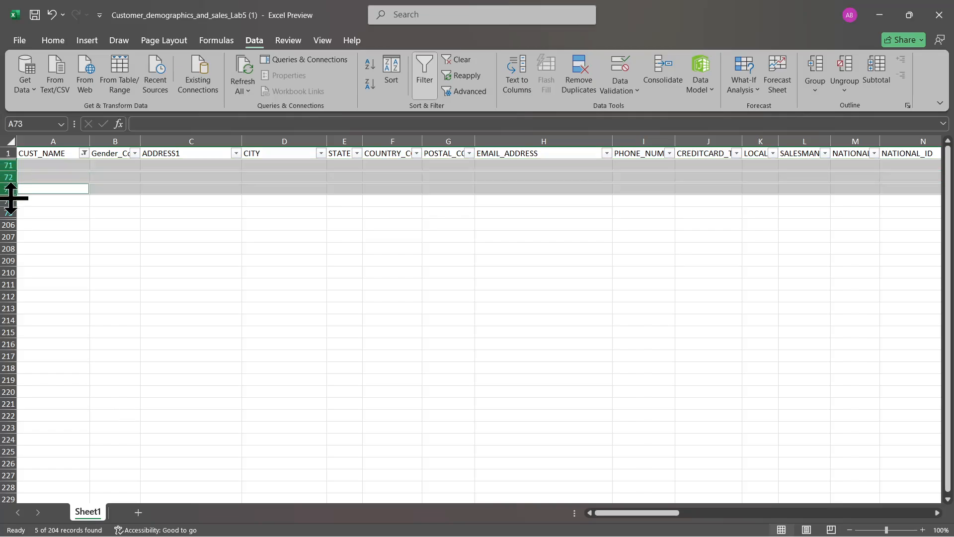
pyautogui.keyDown('ctrl'); pyautogui.click(6, 200); pyautogui.keyUp('ctrl')
pyautogui.keyDown('ctrl'); pyautogui.click(10, 213); pyautogui.keyUp('ctrl')
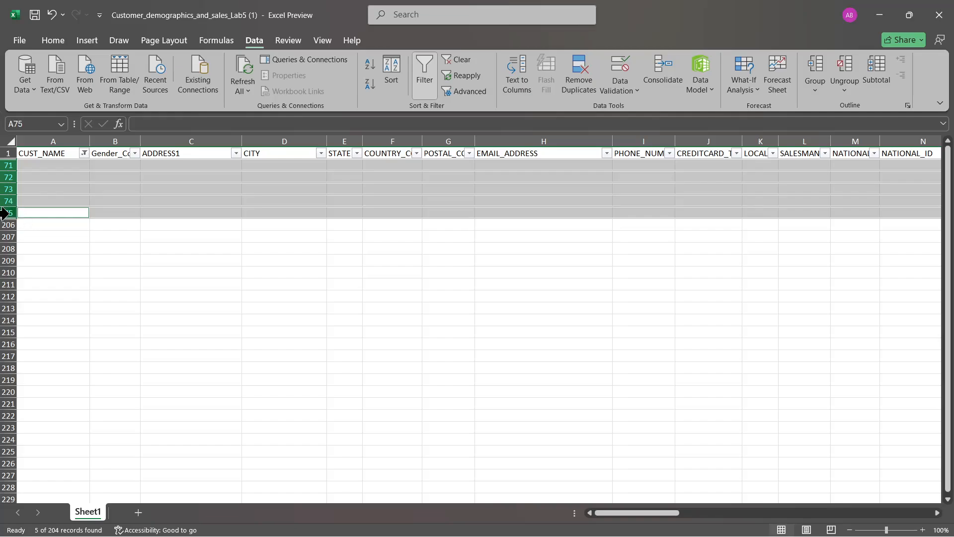
pyautogui.rightClick(10, 213)
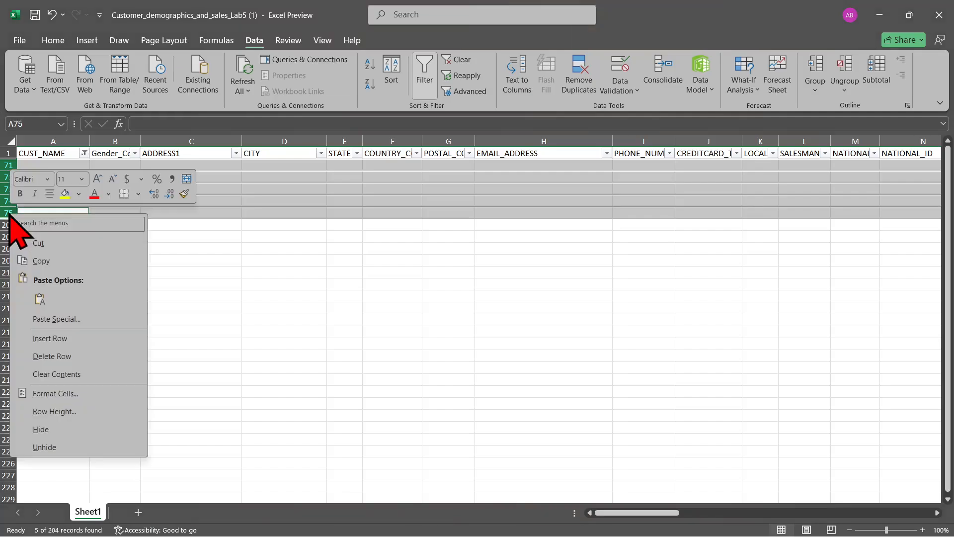
pyautogui.click(70, 356)
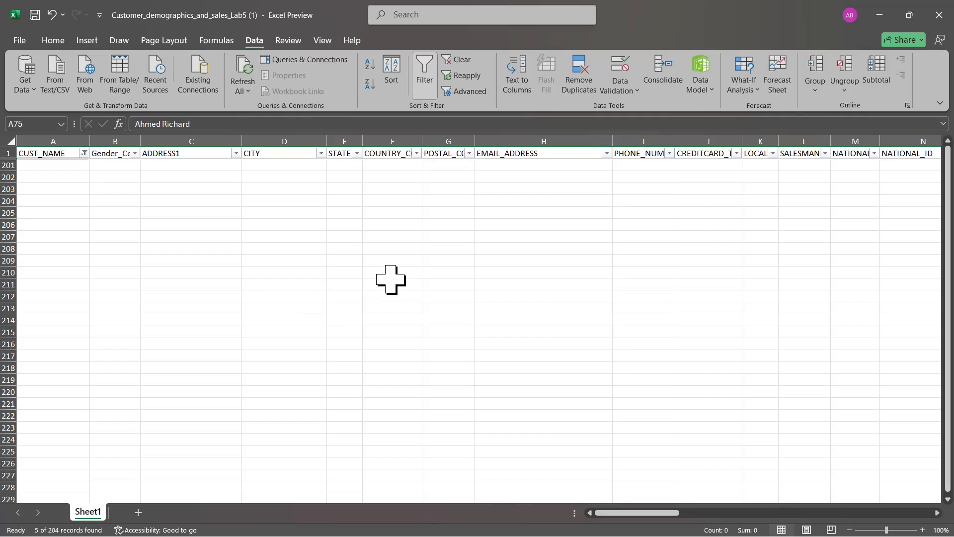
# Reselect all values in the CUST_NAME filter to show every record
pyautogui.click(84, 153)
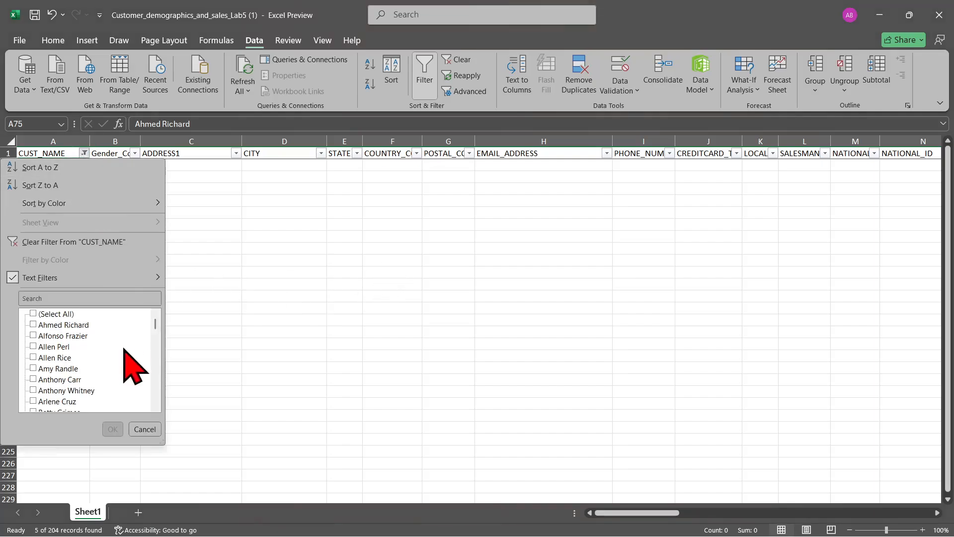
pyautogui.click(34, 314)
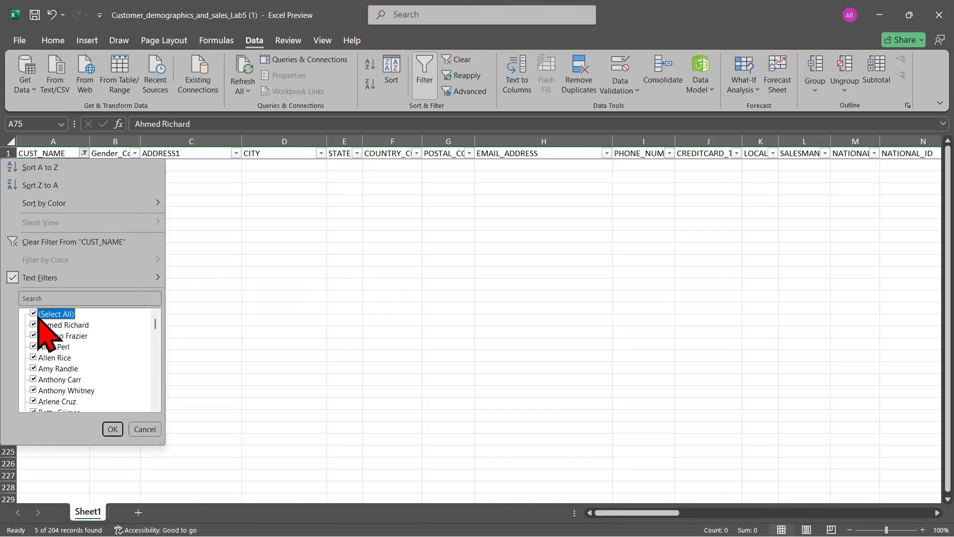
pyautogui.click(112, 429)
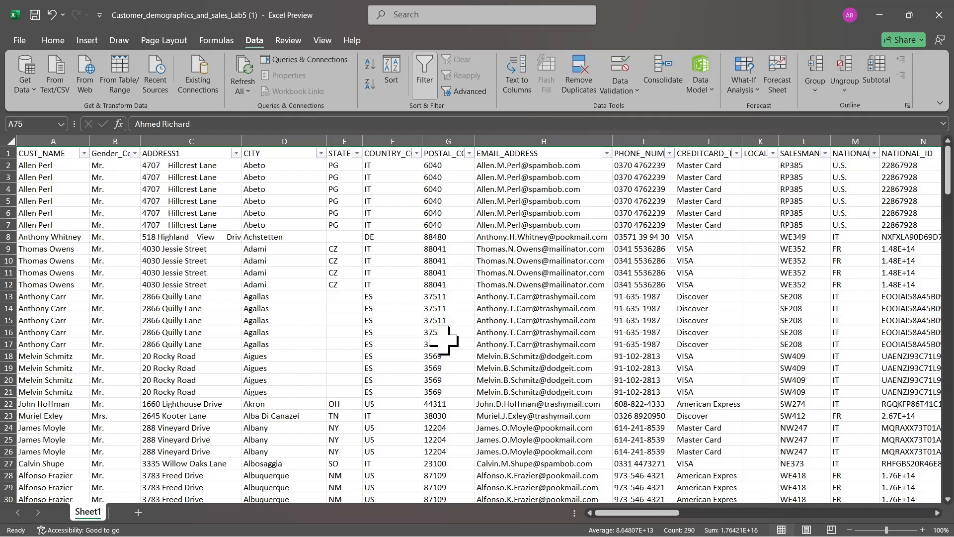
# Examine the first customer's rows for repeated entries in the name, address, city and email columns
pyautogui.moveTo(50, 166); pyautogui.dragTo(57, 226)
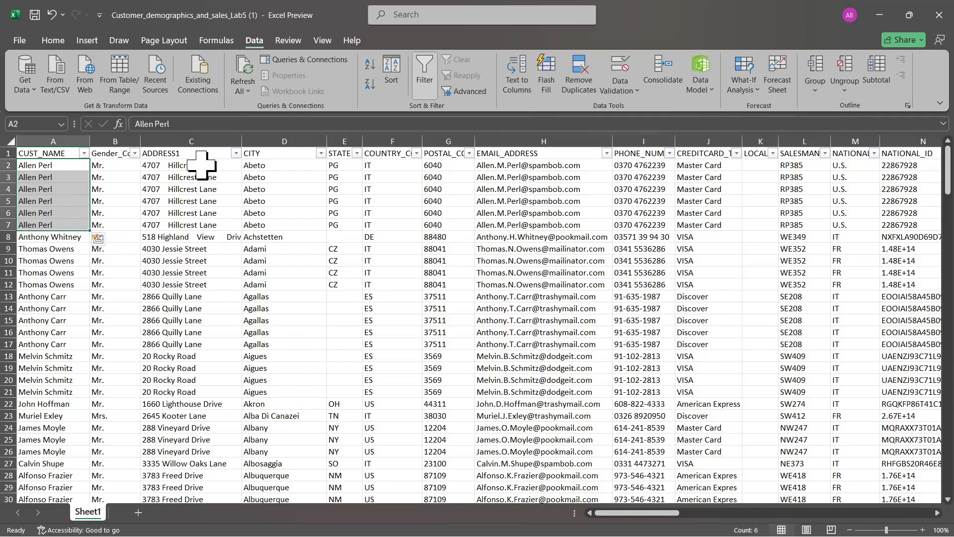
pyautogui.moveTo(202, 165); pyautogui.dragTo(195, 225)
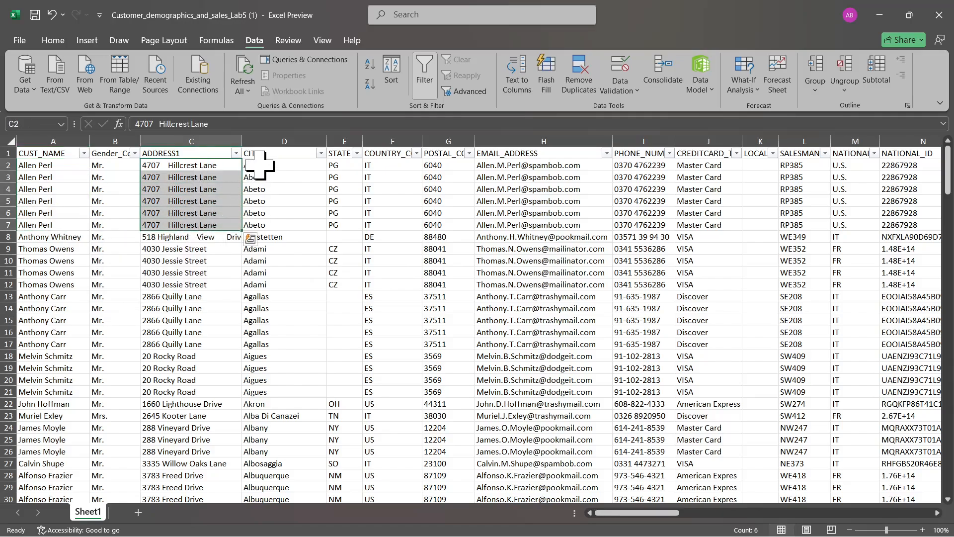
pyautogui.moveTo(258, 165); pyautogui.dragTo(263, 249)
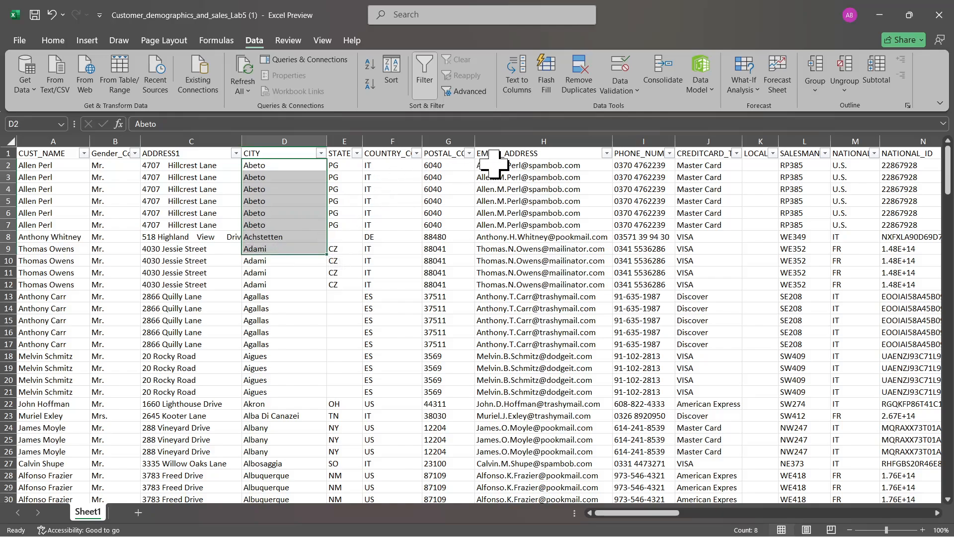
pyautogui.moveTo(494, 165); pyautogui.dragTo(501, 209)
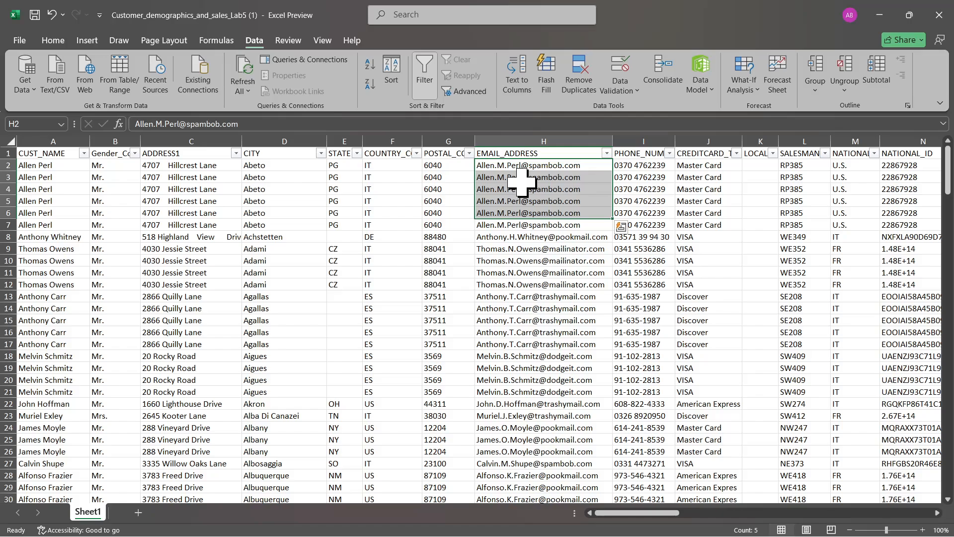
# Try removing duplicates from the ORDER_ID column alone by continuing with the current selection, and undo the removal
pyautogui.hscroll(6, 522, 182)
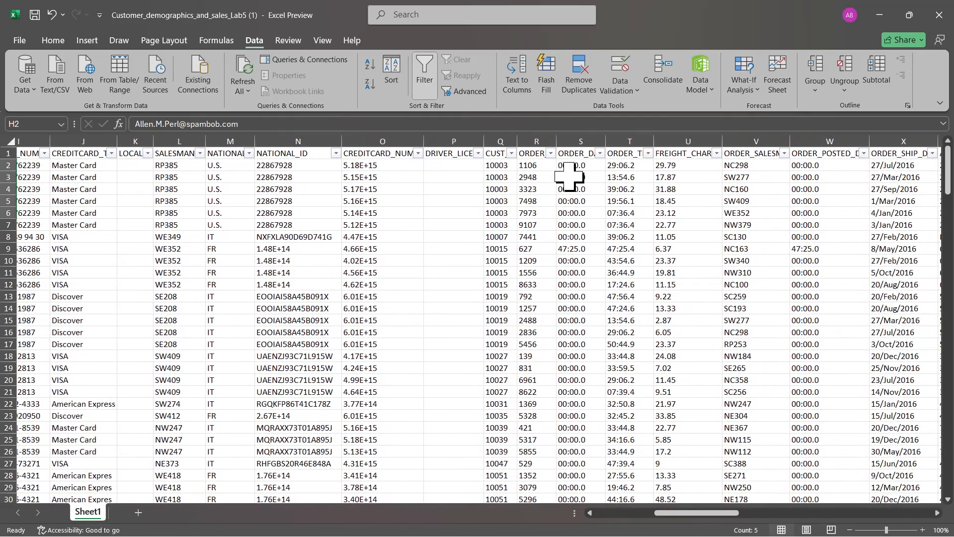
pyautogui.click(534, 152)
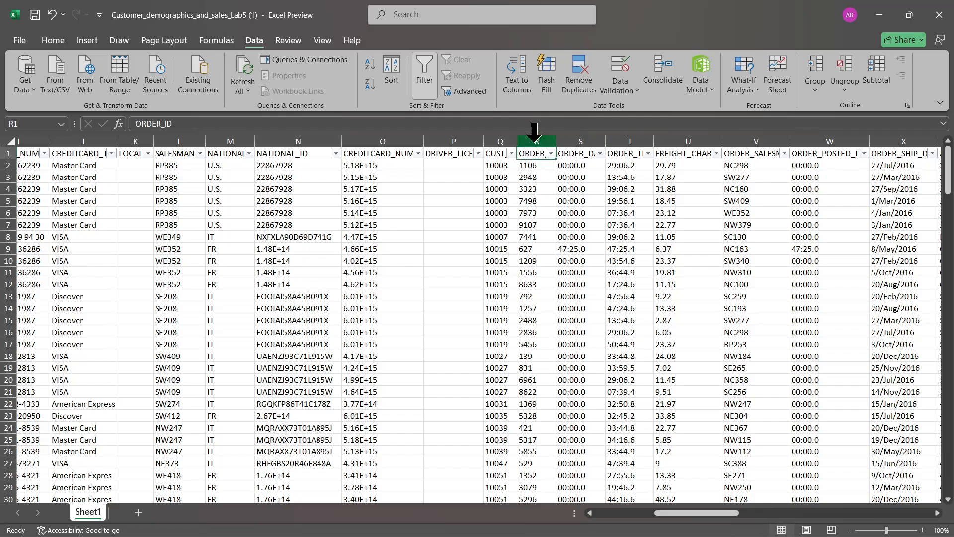
pyautogui.click(530, 142)
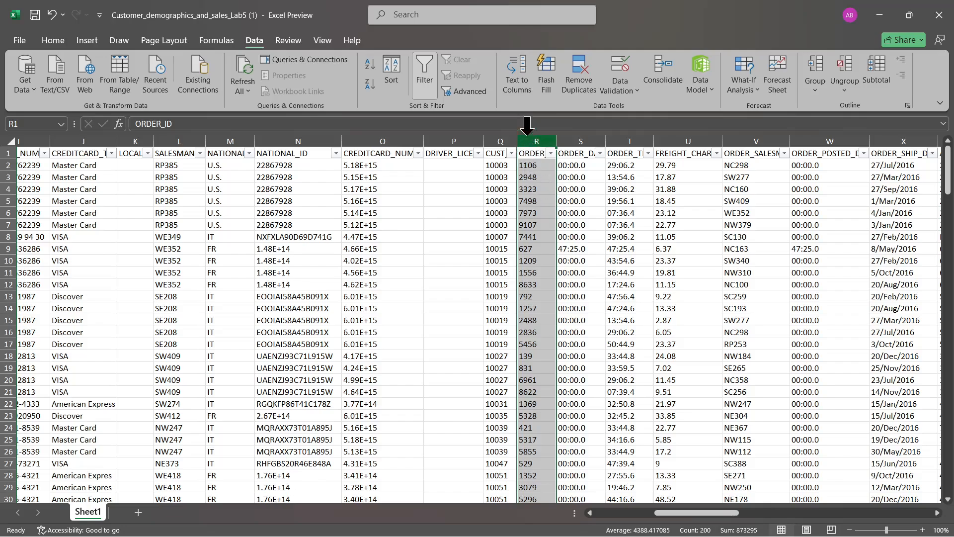
pyautogui.click(580, 92)
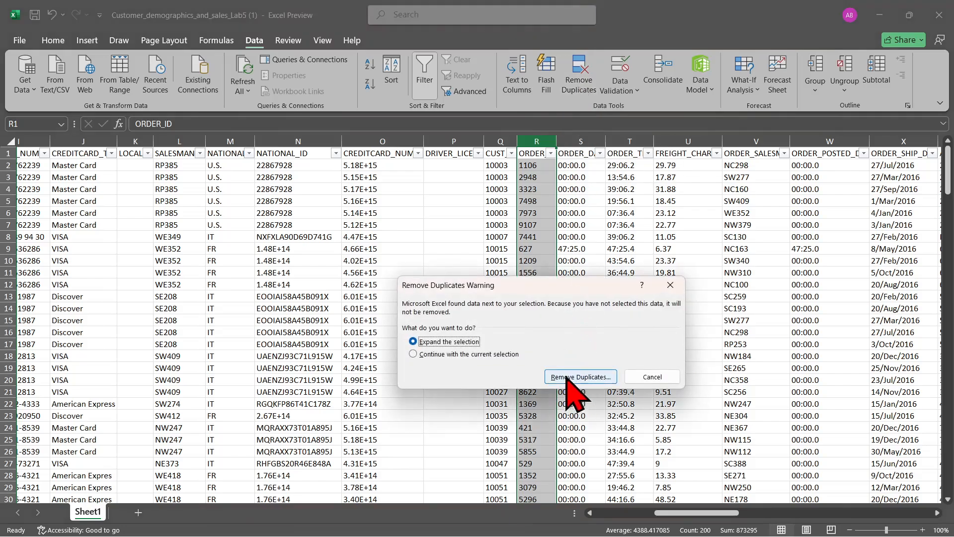
pyautogui.press('Down')
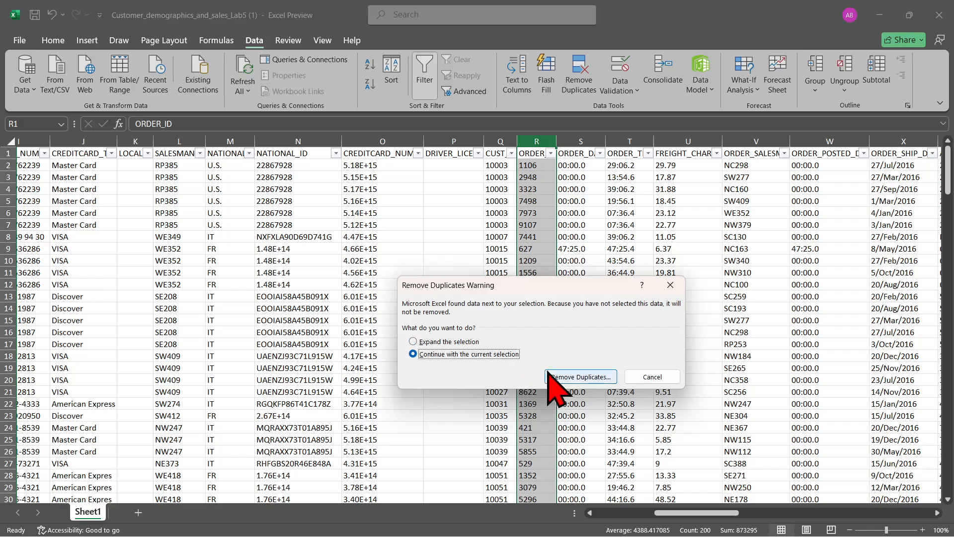
pyautogui.click(481, 343)
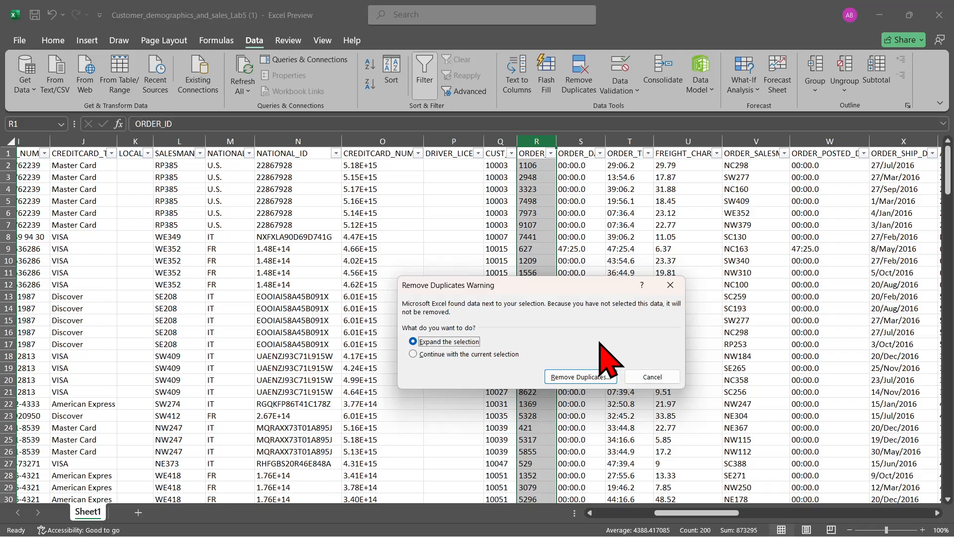
pyautogui.click(514, 355)
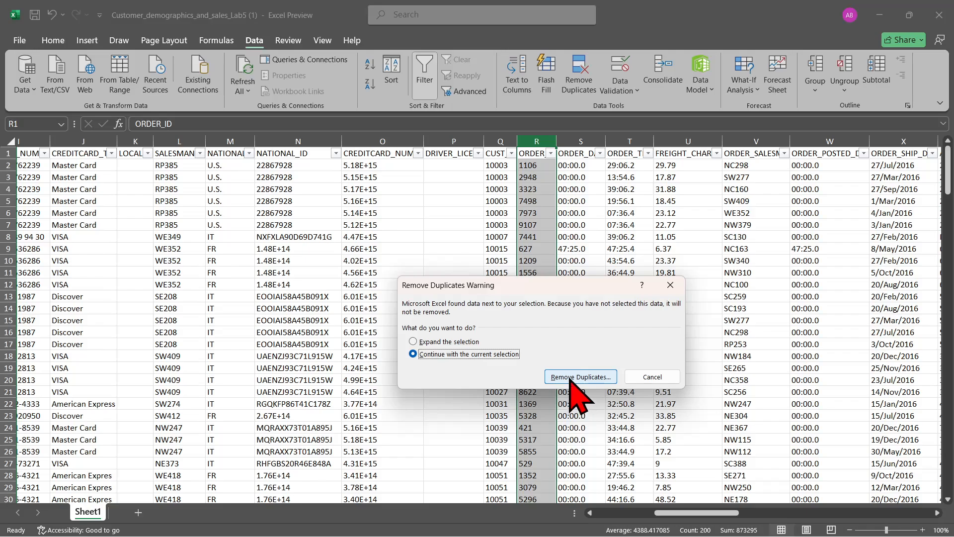
pyautogui.click(571, 378)
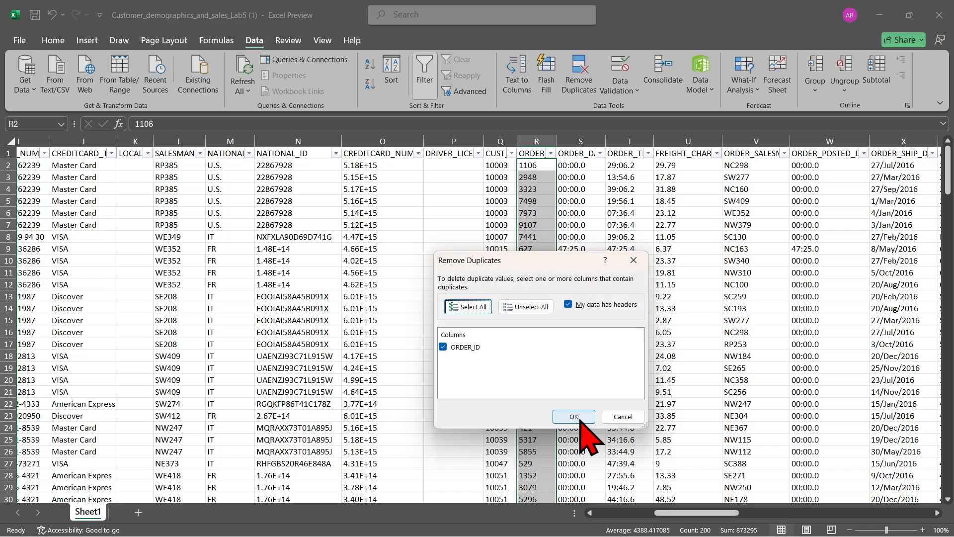
pyautogui.click(574, 417)
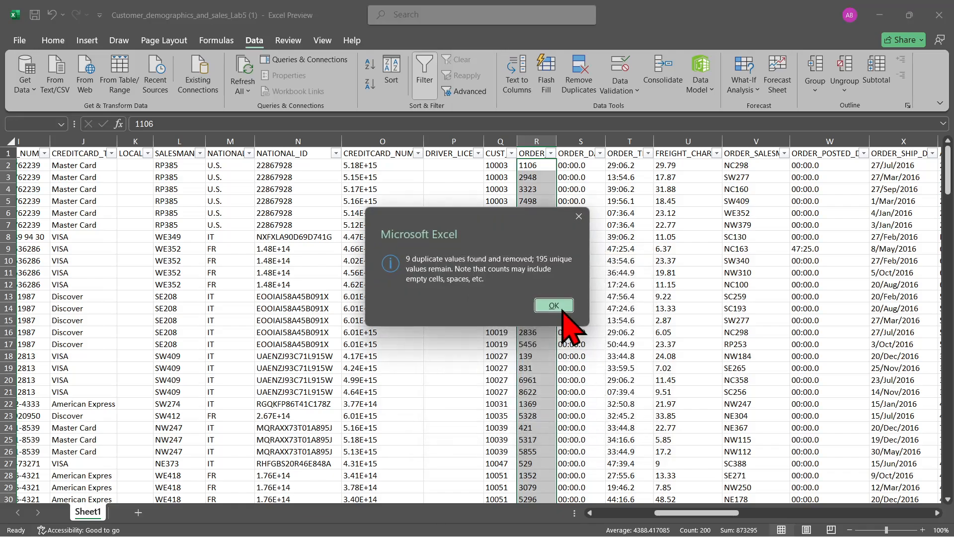
pyautogui.click(563, 305)
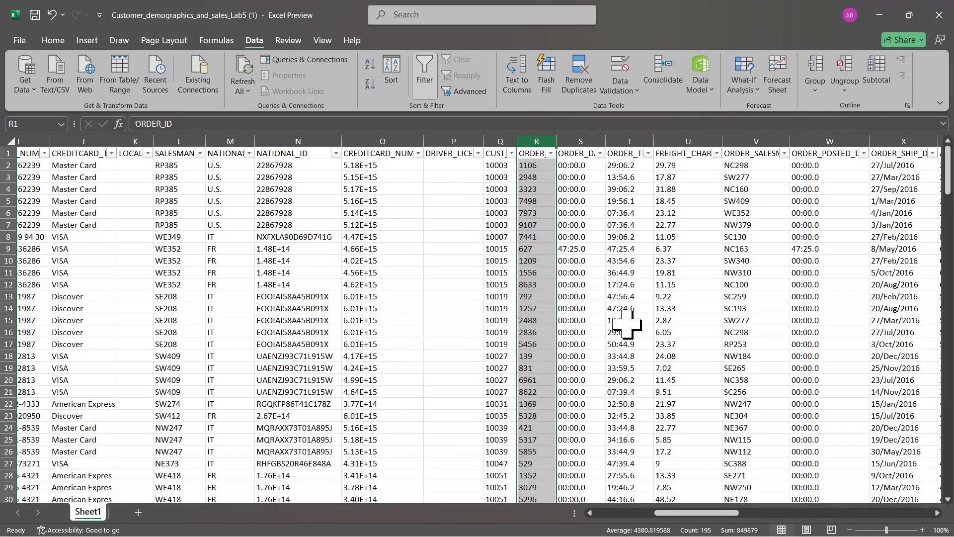
pyautogui.hotkey('ctrl', 'z')
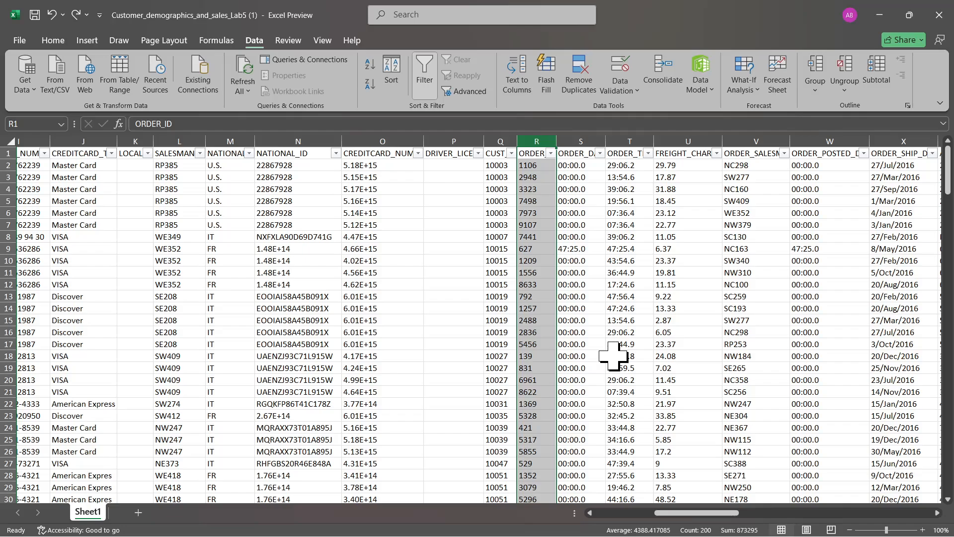
# Highlight duplicate values in the ORDER_ID column with Light Red Fill with Dark Red Text
pyautogui.click(616, 355)
pyautogui.click(526, 141)
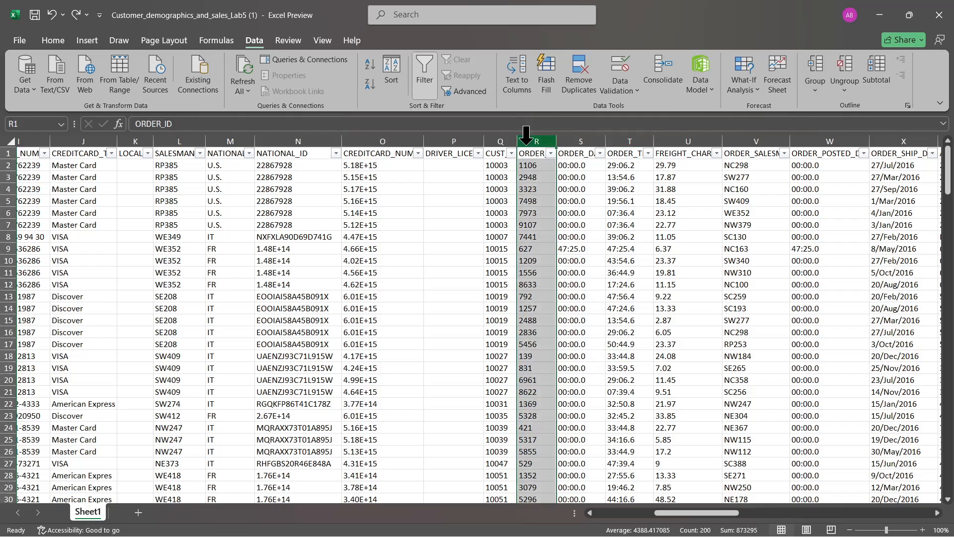
pyautogui.click(54, 41)
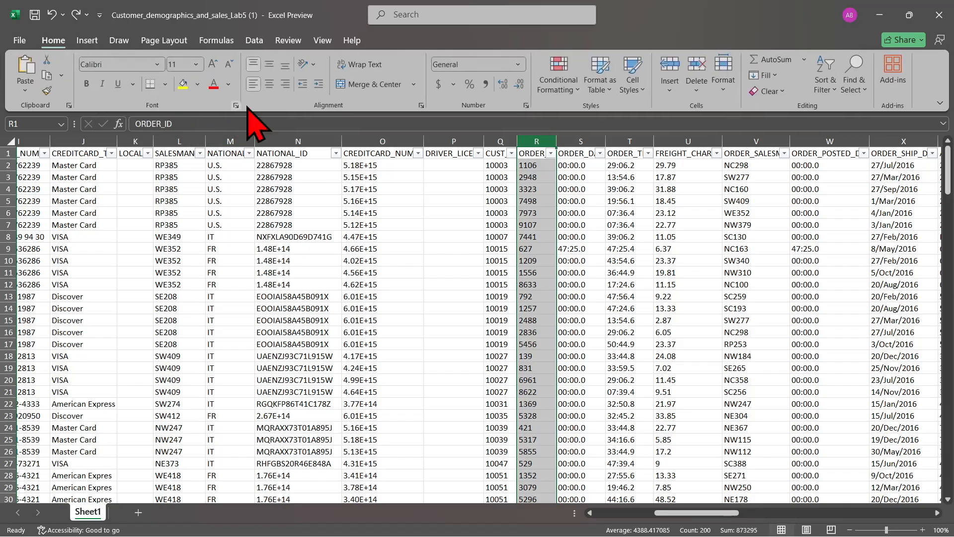
pyautogui.click(572, 89)
pyautogui.moveTo(616, 115)
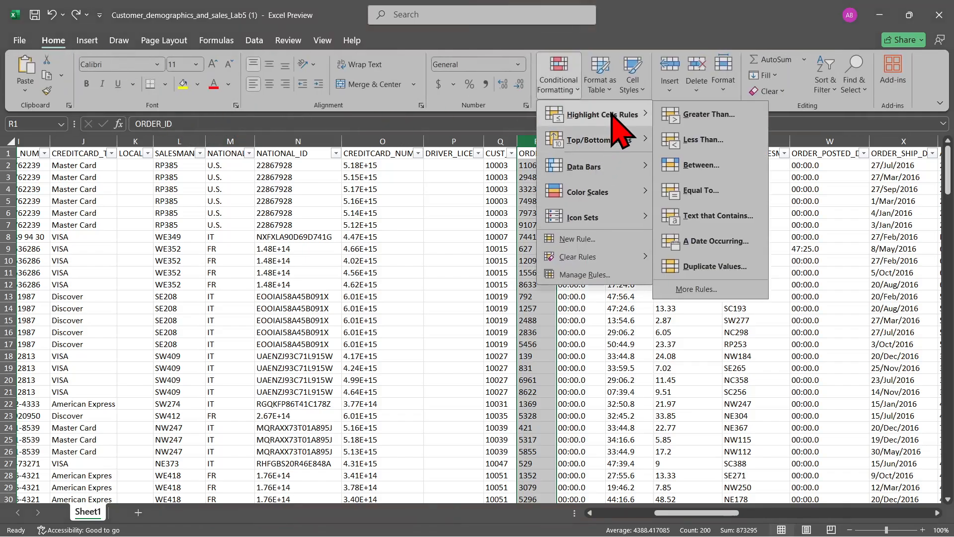
pyautogui.click(714, 276)
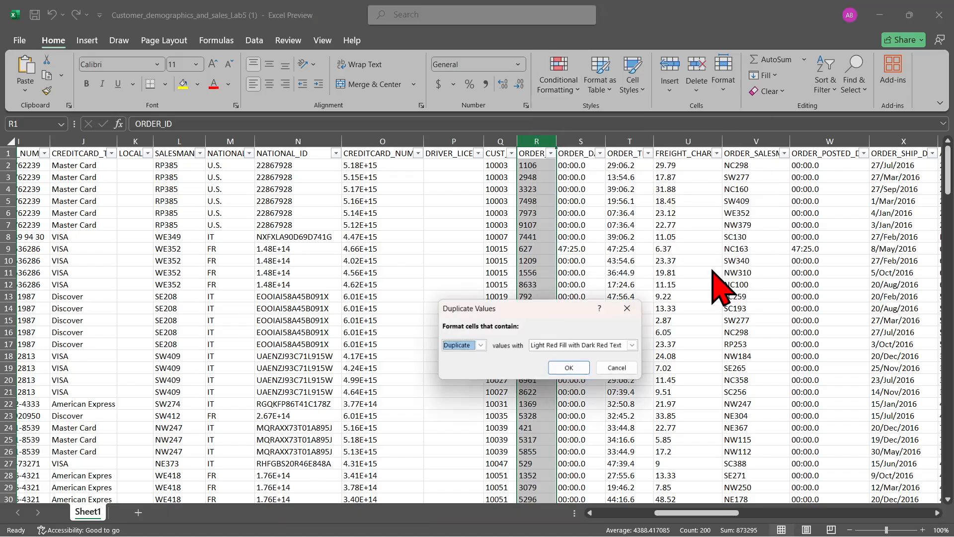
pyautogui.click(573, 369)
# Look through the ORDER_ID column for highlighted values and compare the groups of matching order IDs
pyautogui.scroll(-8, 702, 316)
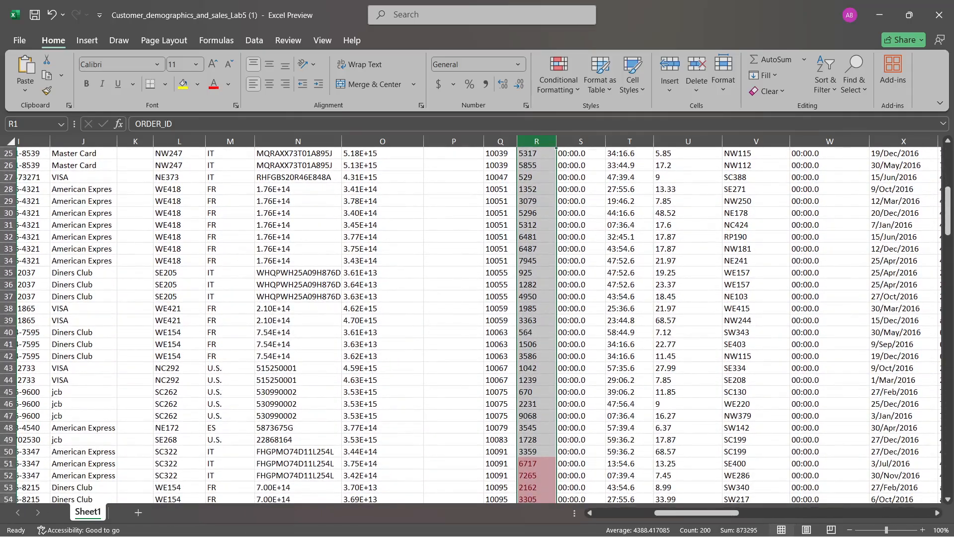
pyautogui.scroll(-5, 497, 323)
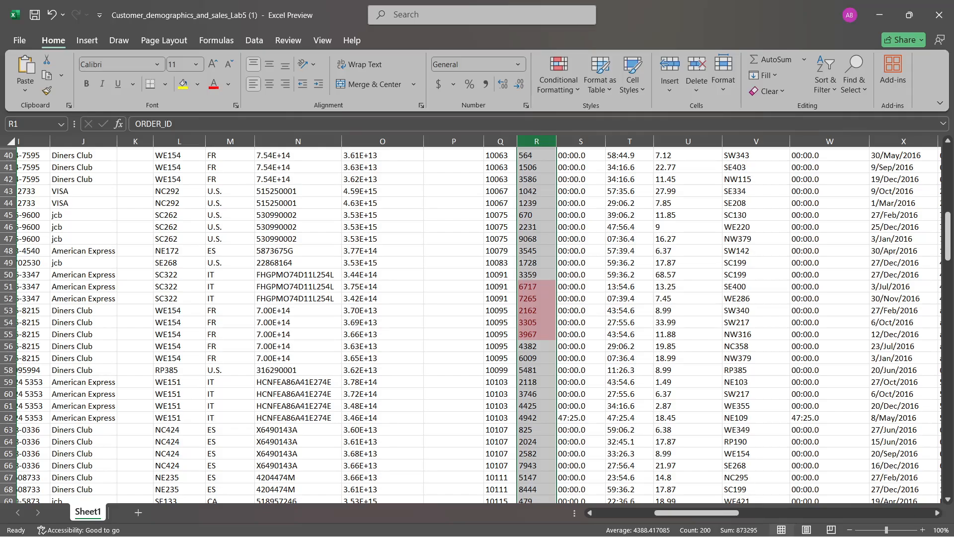
pyautogui.scroll(-10, 471, 325)
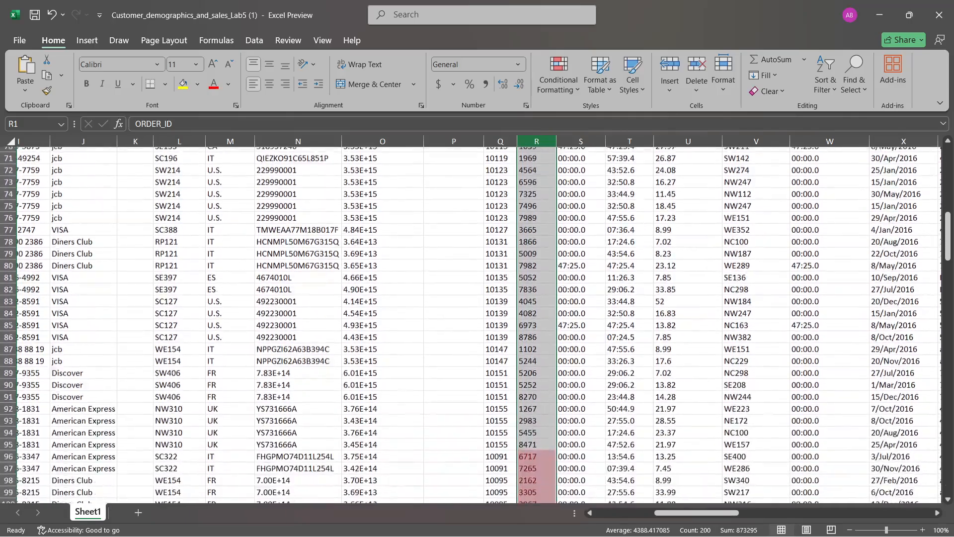
pyautogui.scroll(-4, 472, 325)
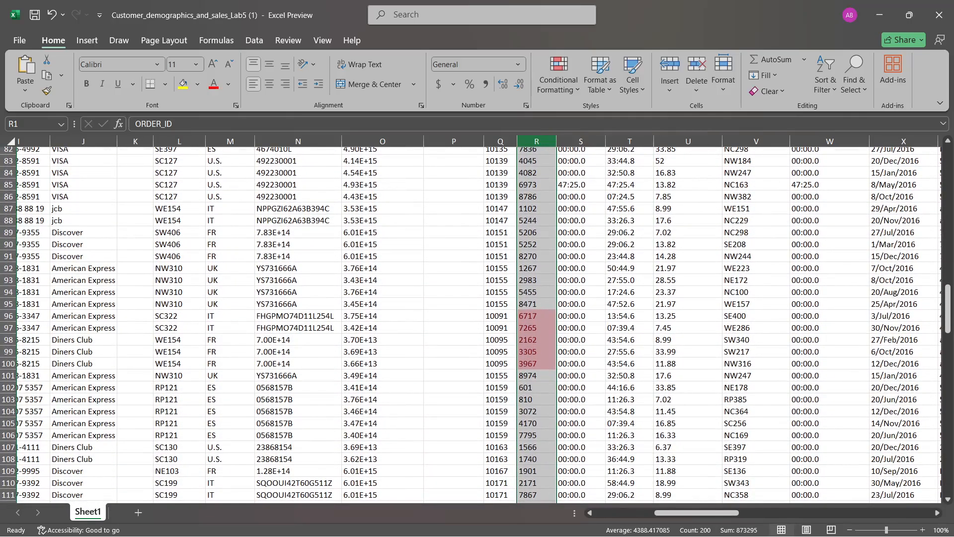
pyautogui.scroll(13, 471, 325)
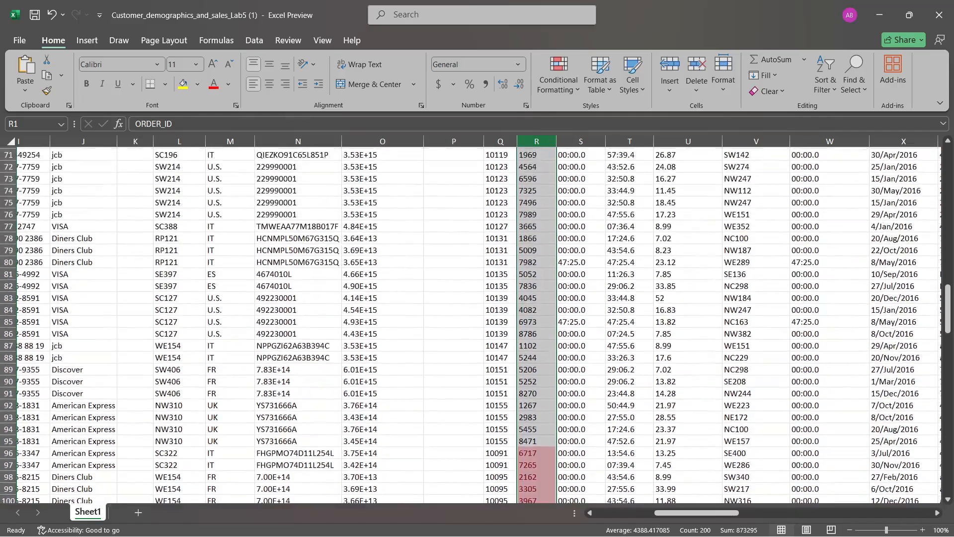
pyautogui.scroll(1, 703, 315)
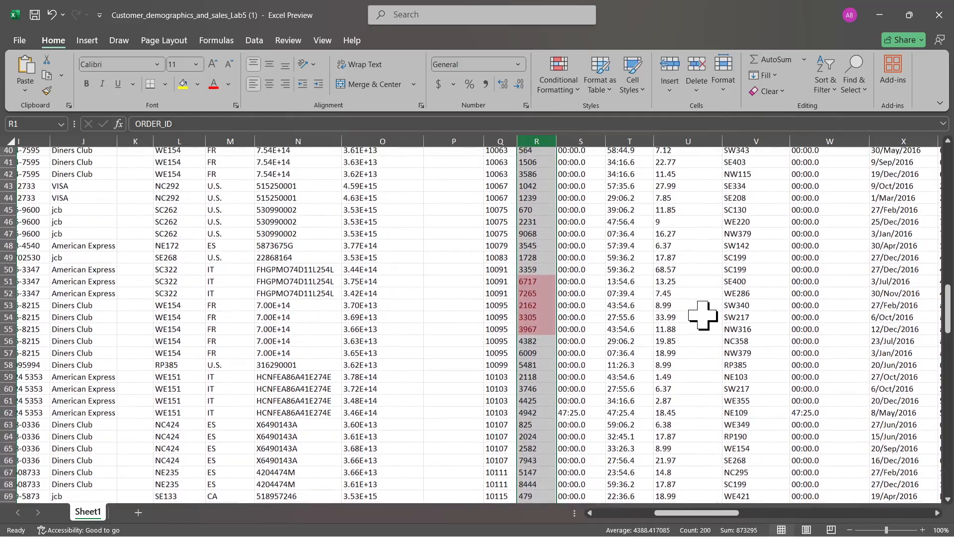
# Select row 51 and examine its record across the customer and order columns against the neighbouring rows
pyautogui.click(5, 282)
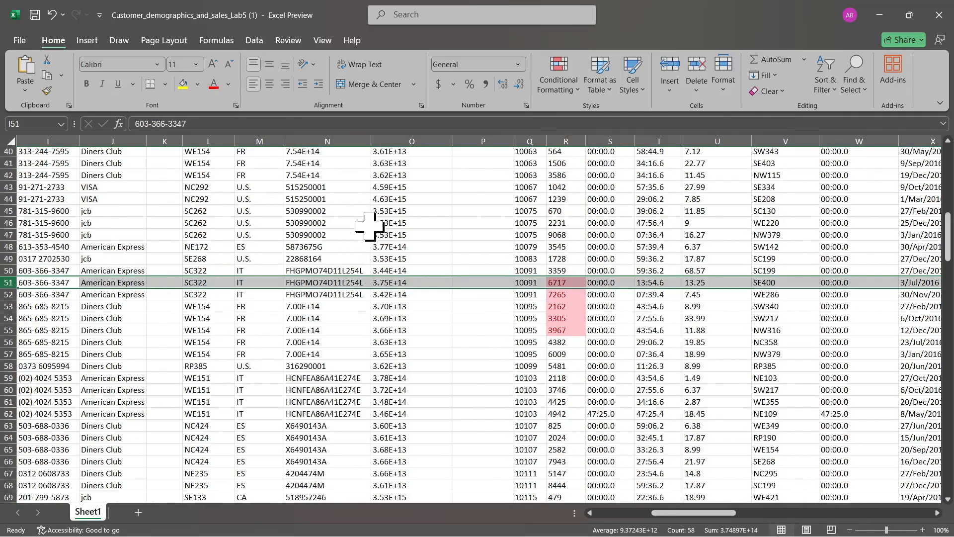
pyautogui.hscroll(-5, 477, 318)
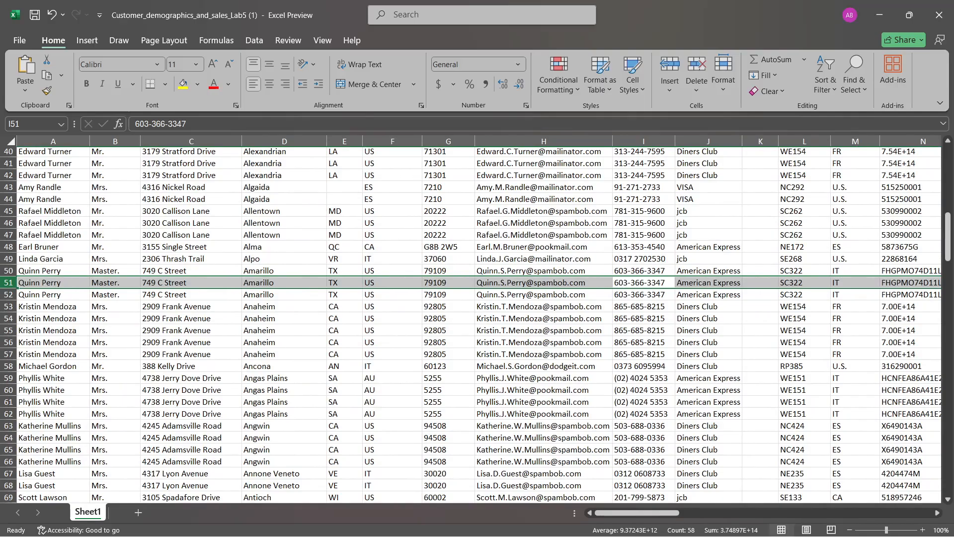
pyautogui.hscroll(6, 478, 318)
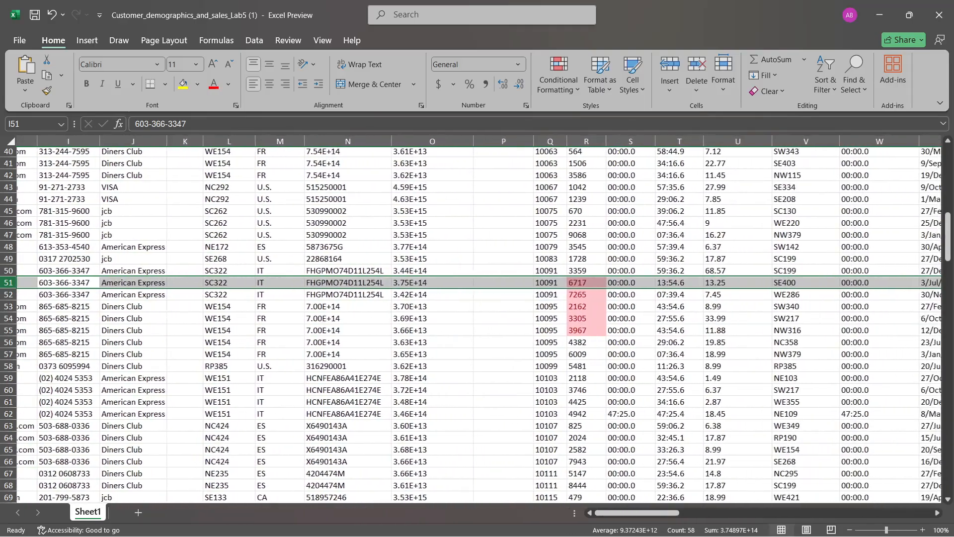
pyautogui.hscroll(1, 477, 318)
pyautogui.scroll(8, 477, 318)
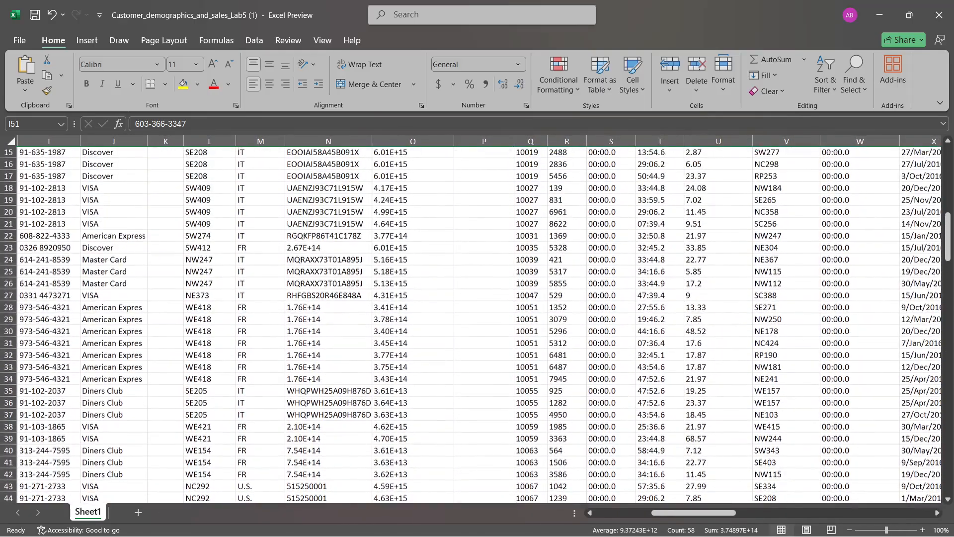
pyautogui.scroll(5, 477, 318)
pyautogui.scroll(-1, 478, 318)
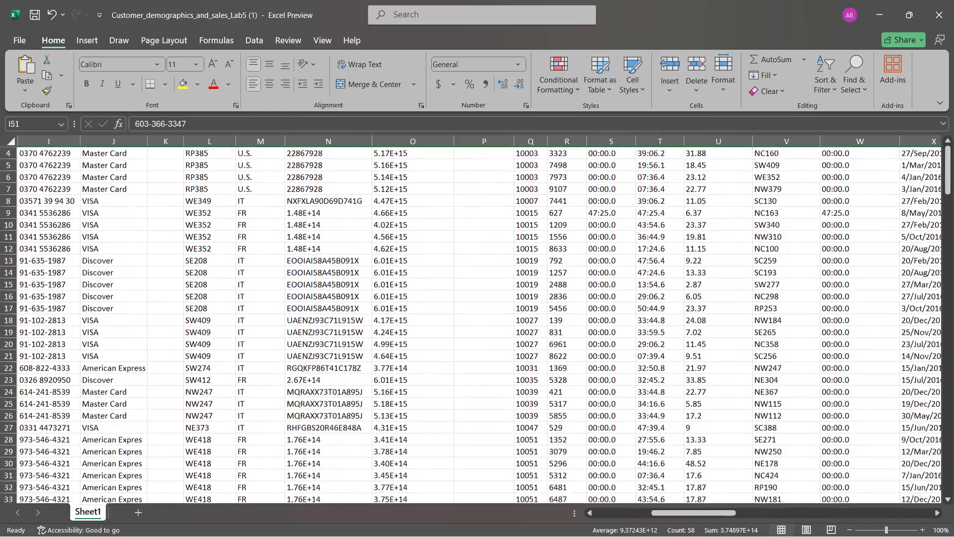
pyautogui.scroll(-14, 477, 318)
pyautogui.hscroll(-1, 477, 318)
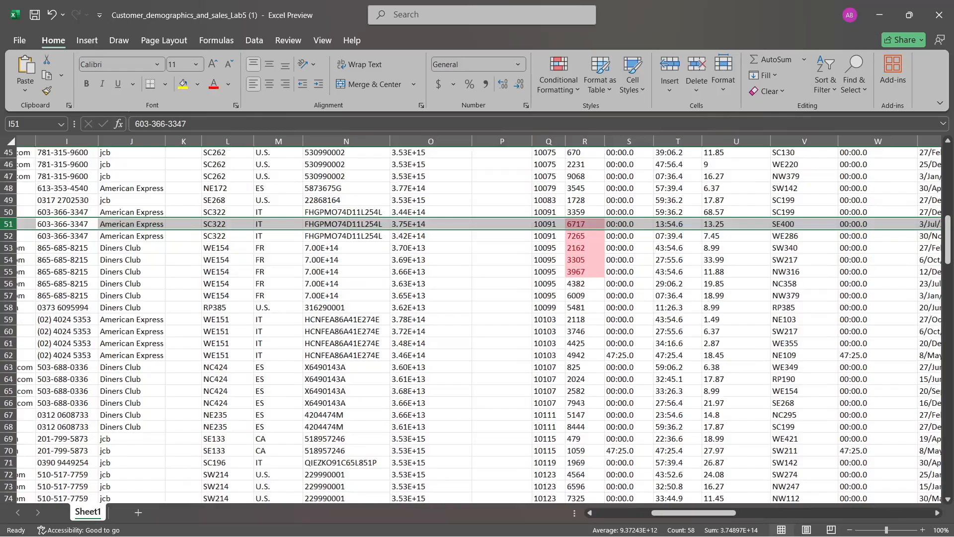
pyautogui.hscroll(-1, 477, 318)
# Compare the highlighted records in rows 51 to 55 with those in rows 96 to 100
pyautogui.scroll(-12, 477, 318)
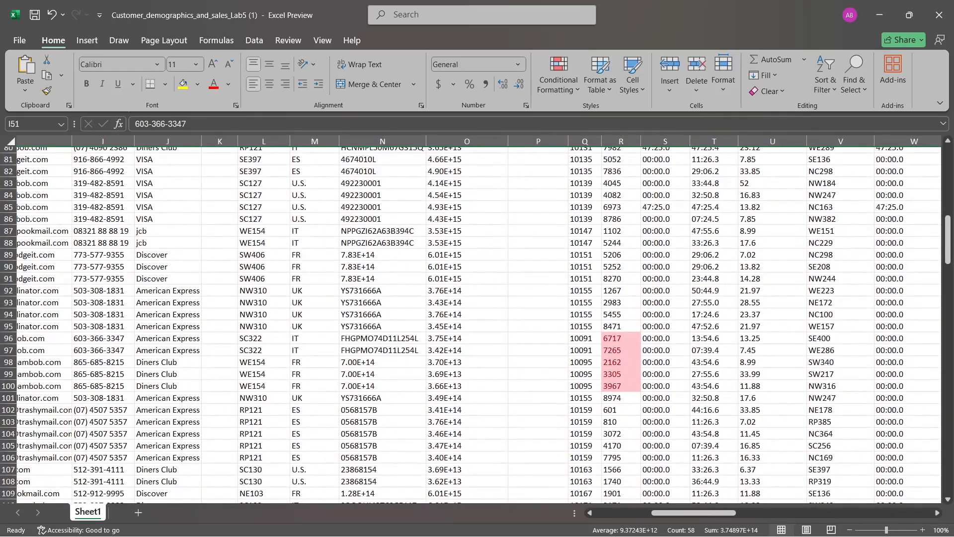
pyautogui.click(6, 344)
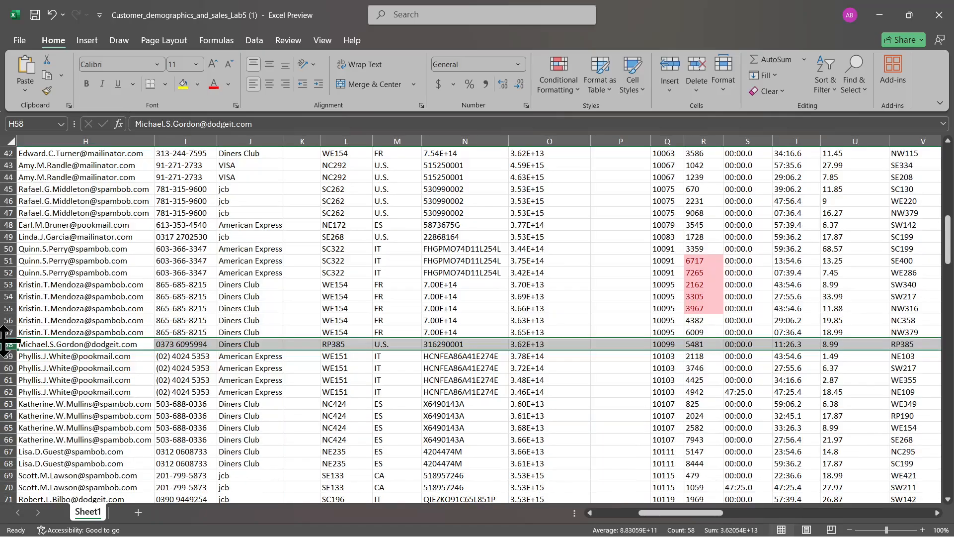
pyautogui.click(264, 354)
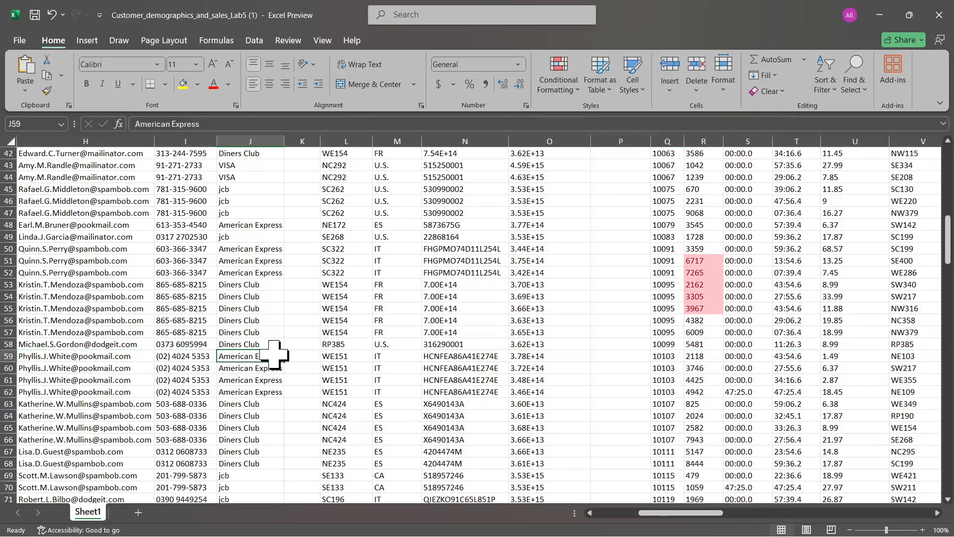
pyautogui.scroll(14, 274, 354)
pyautogui.scroll(-18, 274, 354)
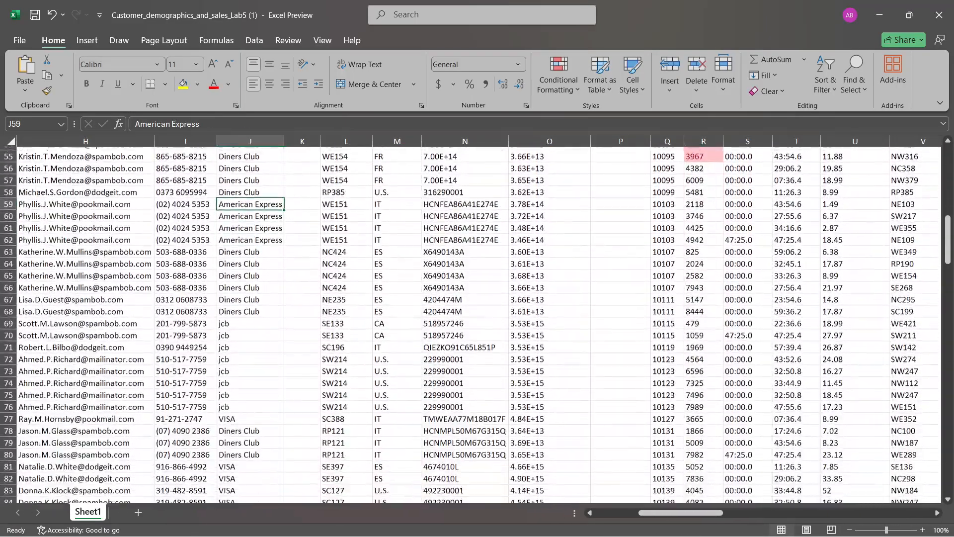
pyautogui.scroll(-10, 274, 353)
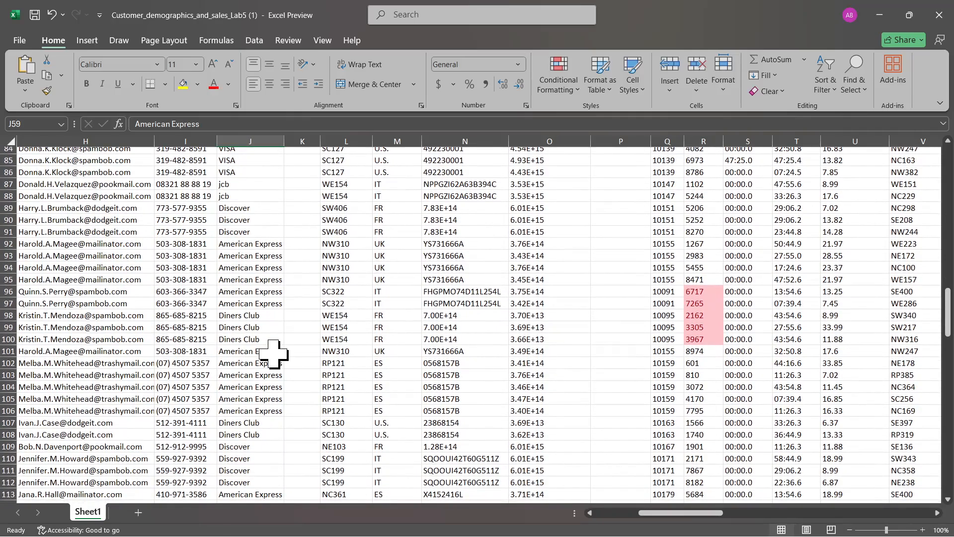
# Compare row 96 with the matching customer's earlier records, and delete row 96, the repeated entry for order 6717
pyautogui.click(6, 303)
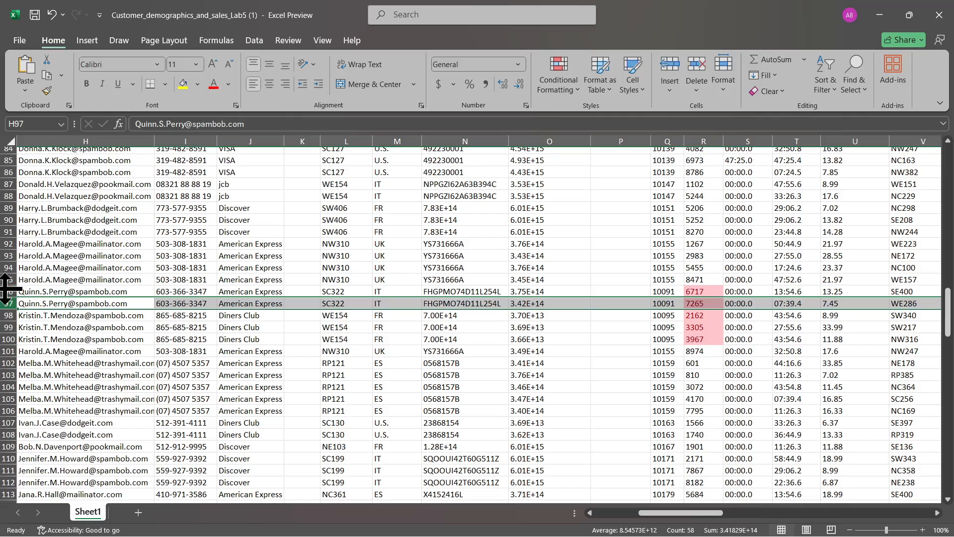
pyautogui.click(6, 295)
pyautogui.hscroll(-3, 117, 326)
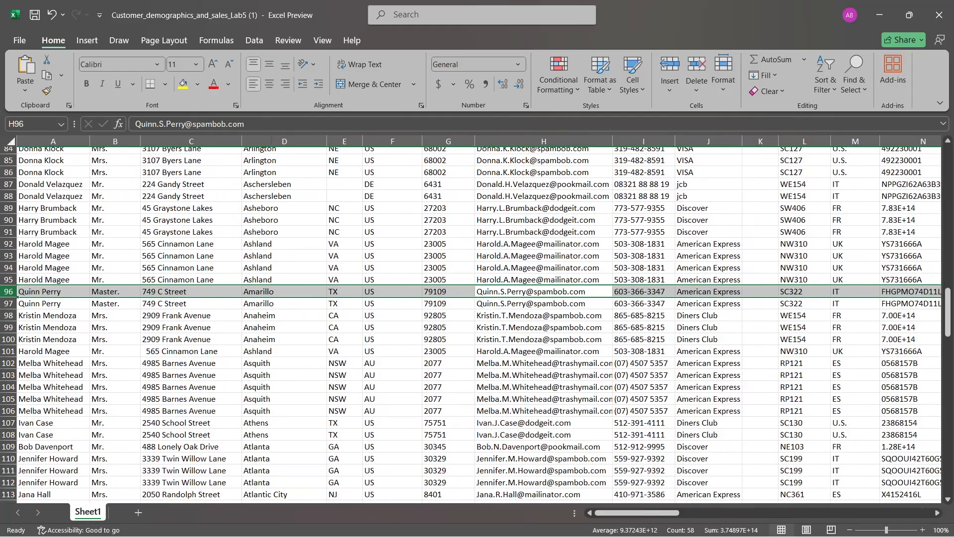
pyautogui.scroll(12, 472, 323)
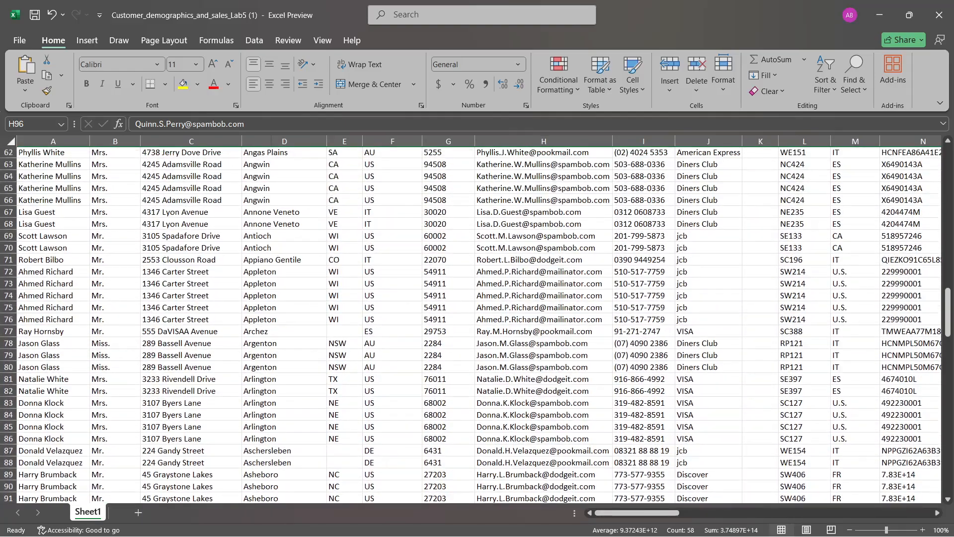
pyautogui.scroll(5, 472, 323)
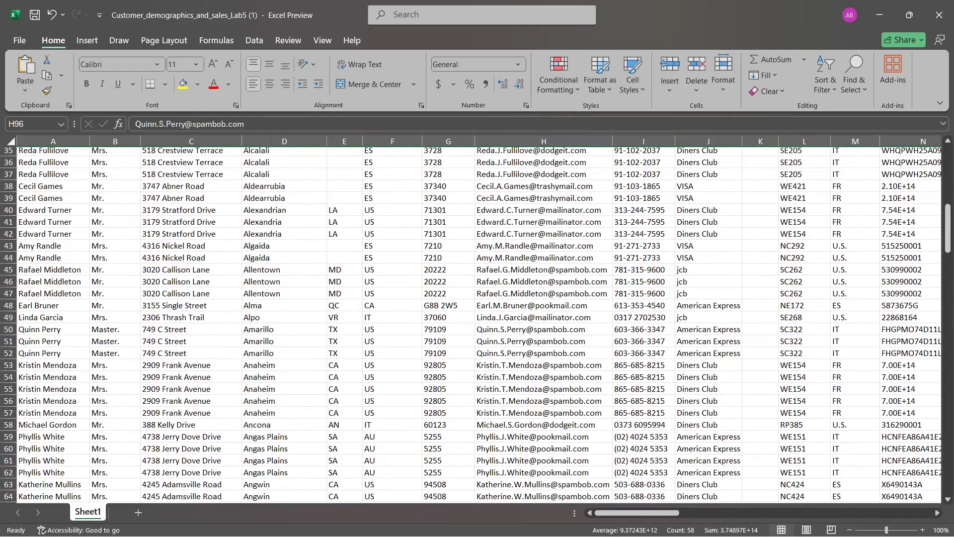
pyautogui.scroll(-15, 472, 323)
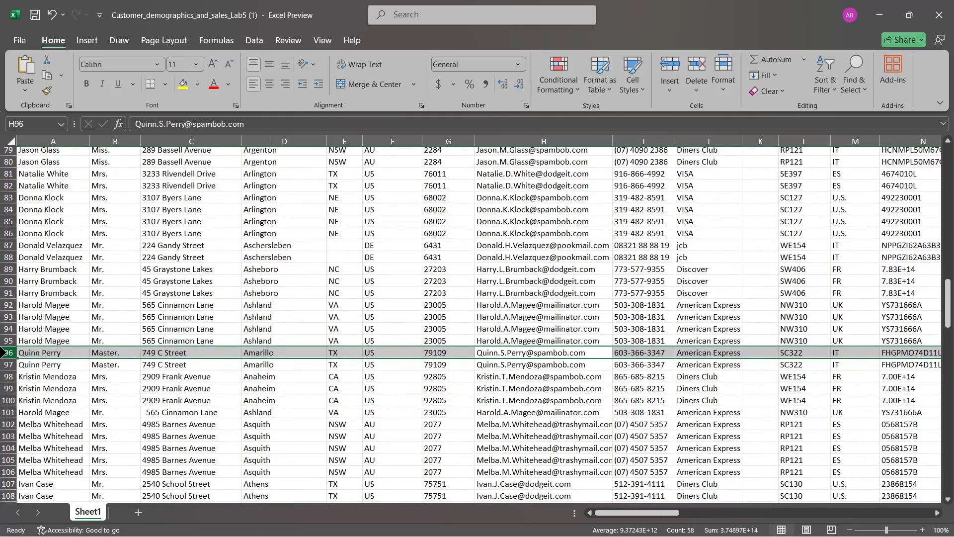
pyautogui.rightClick(7, 354)
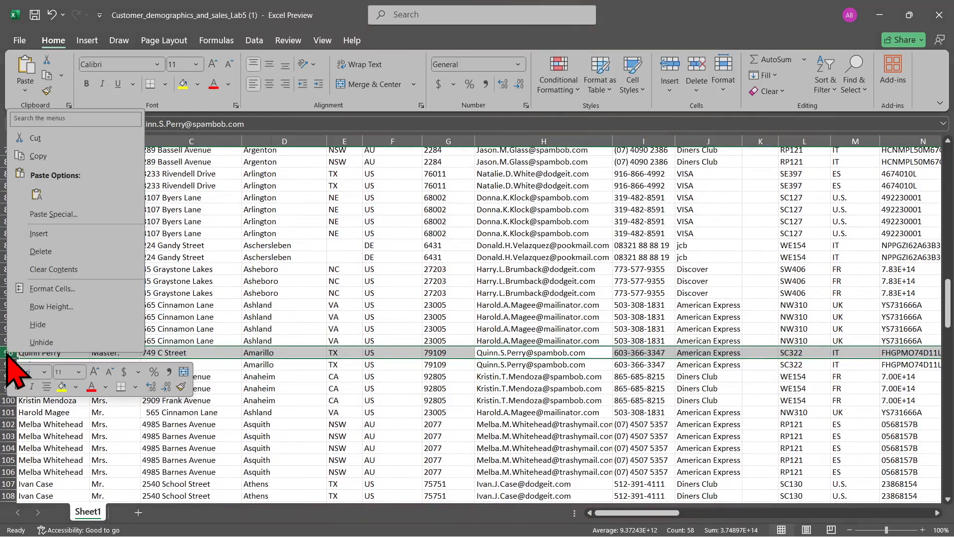
pyautogui.click(102, 251)
# Check the highlighting of order ID 6717 in row 51 and its neighbouring order IDs
pyautogui.scroll(10, 245, 266)
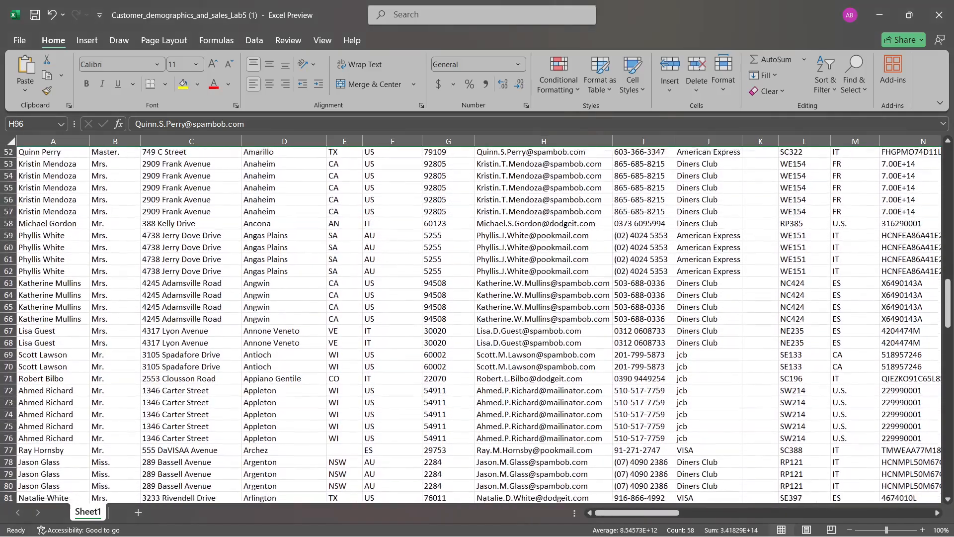
pyautogui.scroll(2, 478, 323)
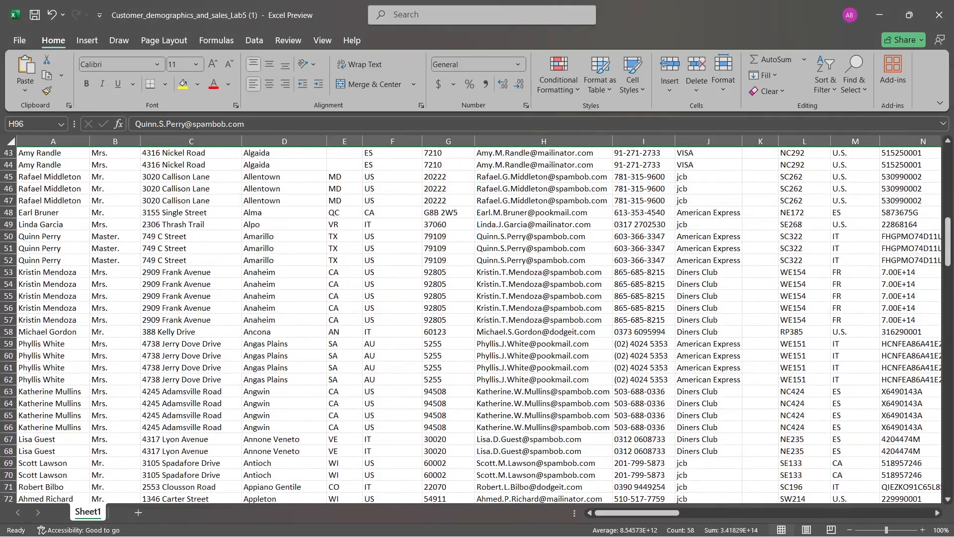
pyautogui.click(335, 320)
pyautogui.hscroll(10, 334, 333)
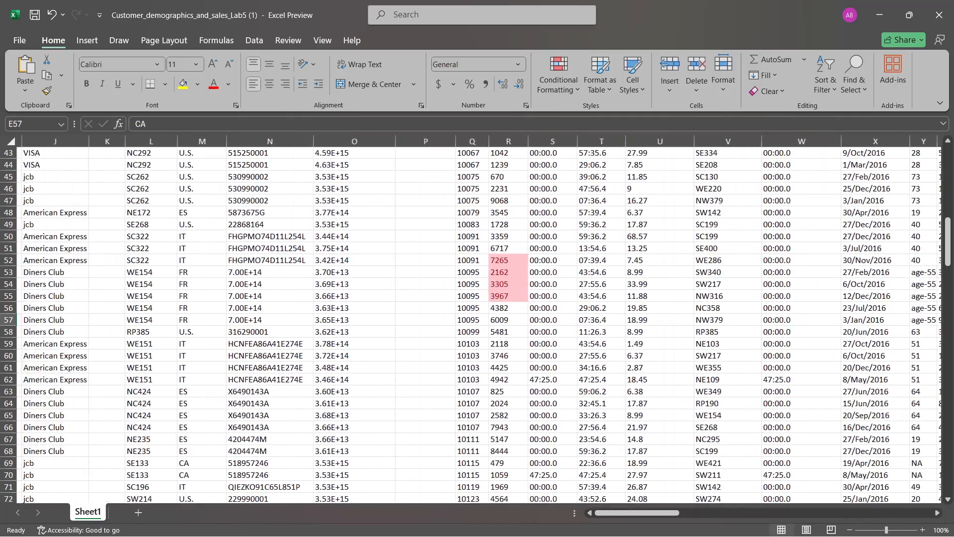
pyautogui.click(508, 236)
pyautogui.click(508, 248)
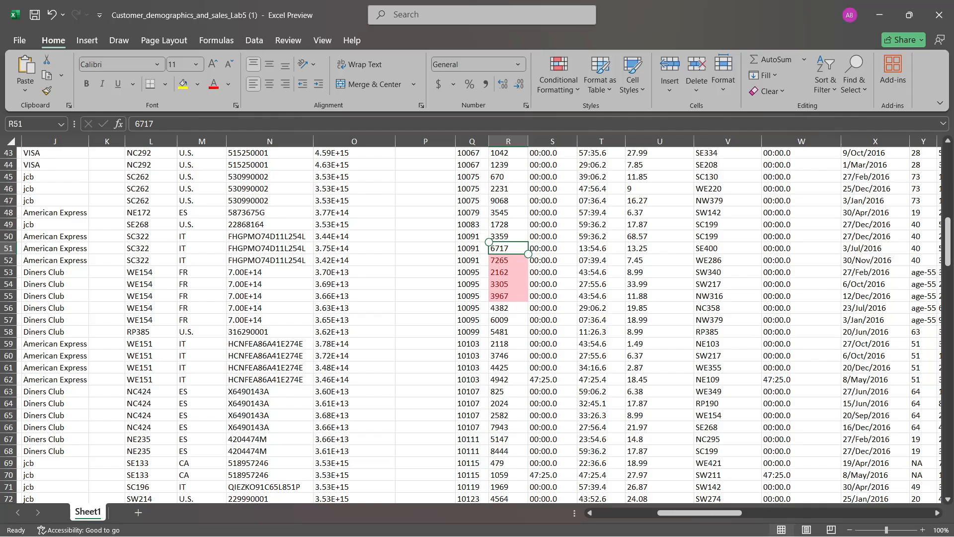
pyautogui.click(502, 139)
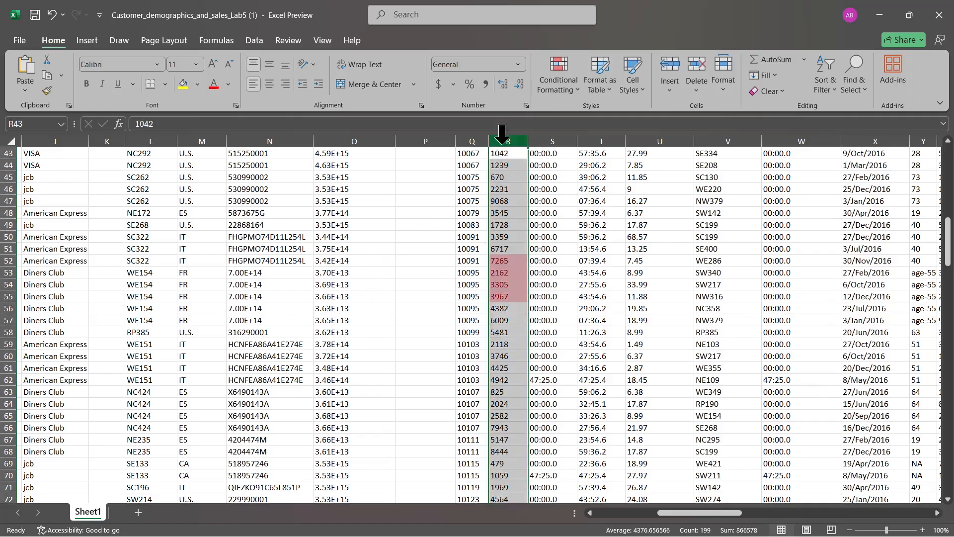
pyautogui.click(253, 42)
pyautogui.click(578, 82)
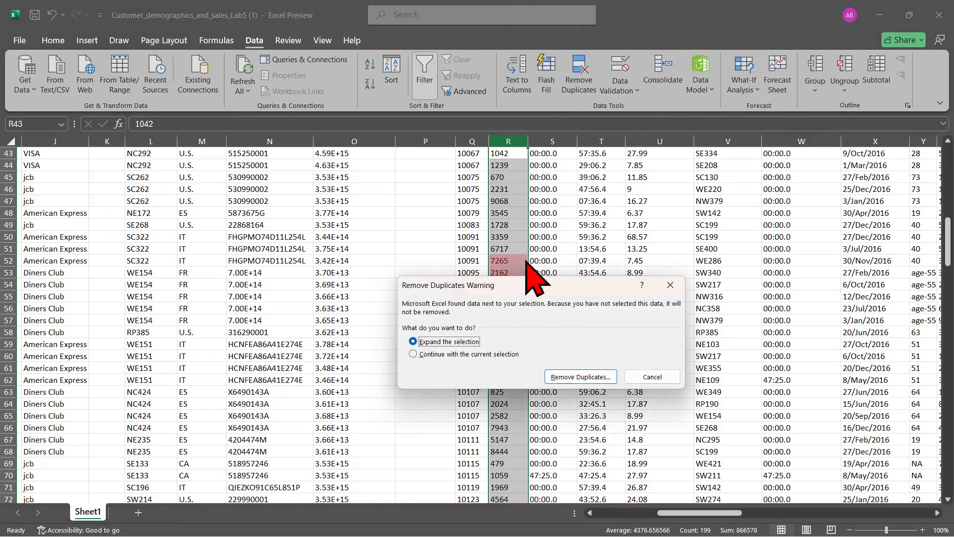
pyautogui.click(582, 377)
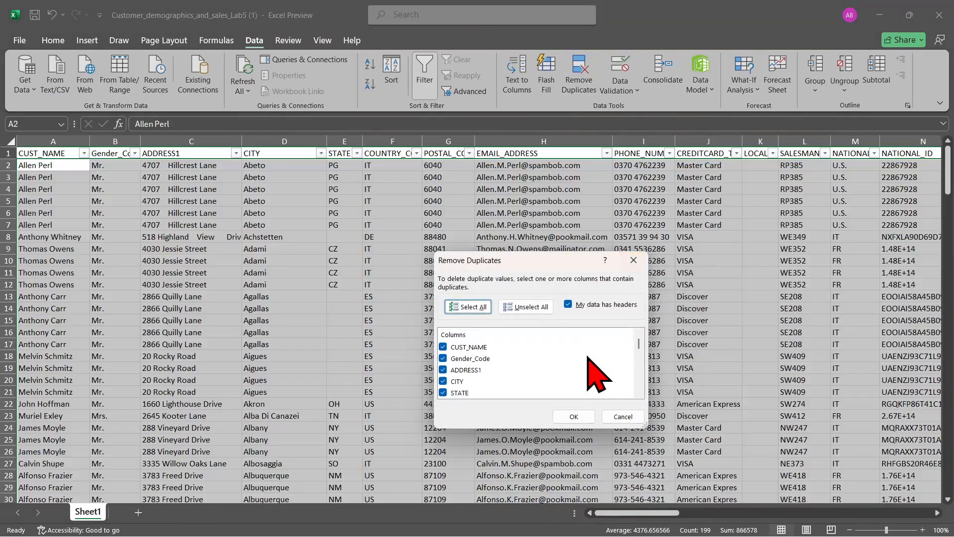
pyautogui.click(623, 417)
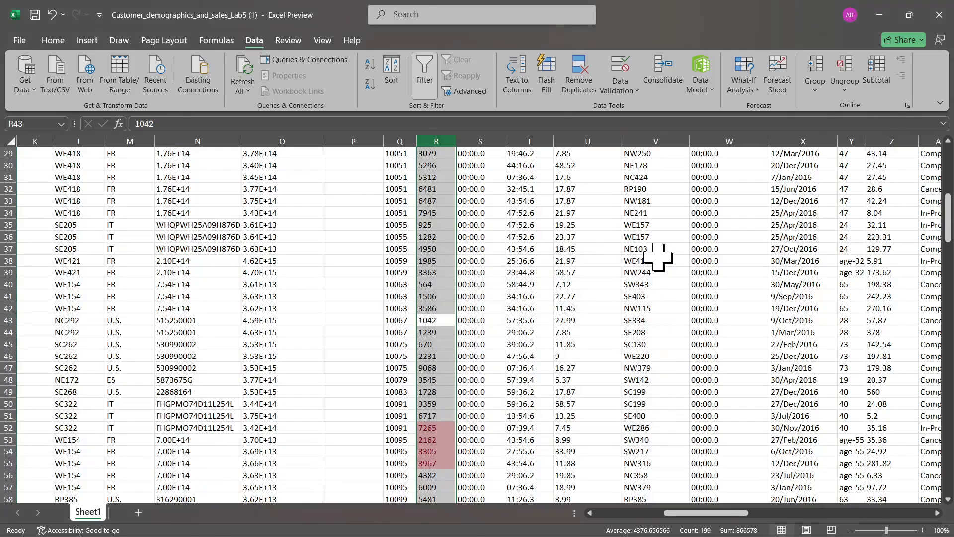
# Remove duplicate values from the ORDER_ID column, continuing with the current selection only and treating the data as having headers
pyautogui.click(579, 84)
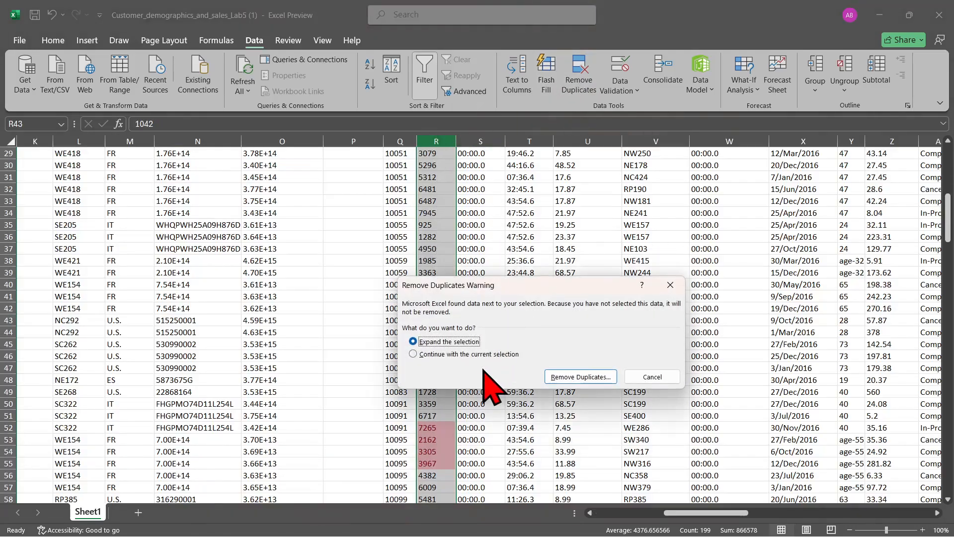
pyautogui.click(495, 354)
pyautogui.click(579, 376)
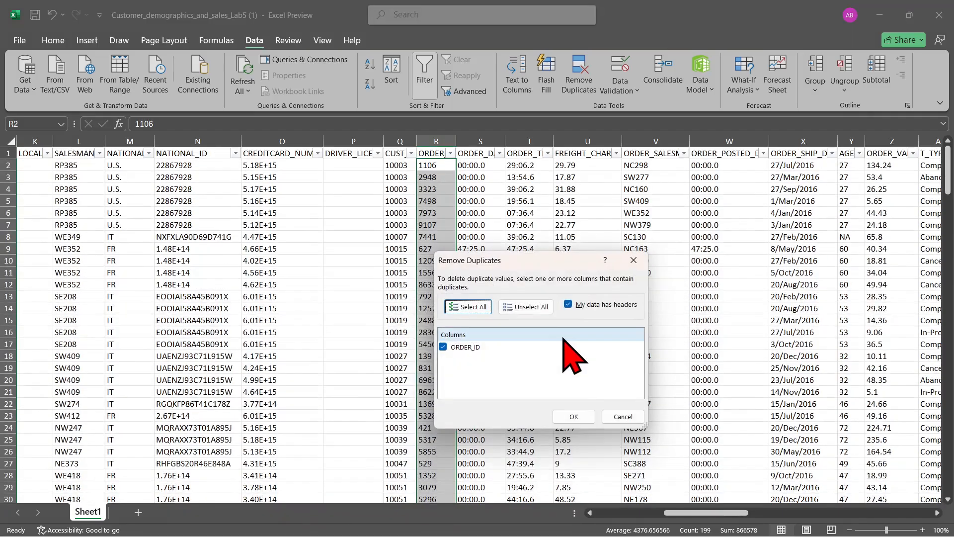
pyautogui.click(583, 417)
pyautogui.click(556, 307)
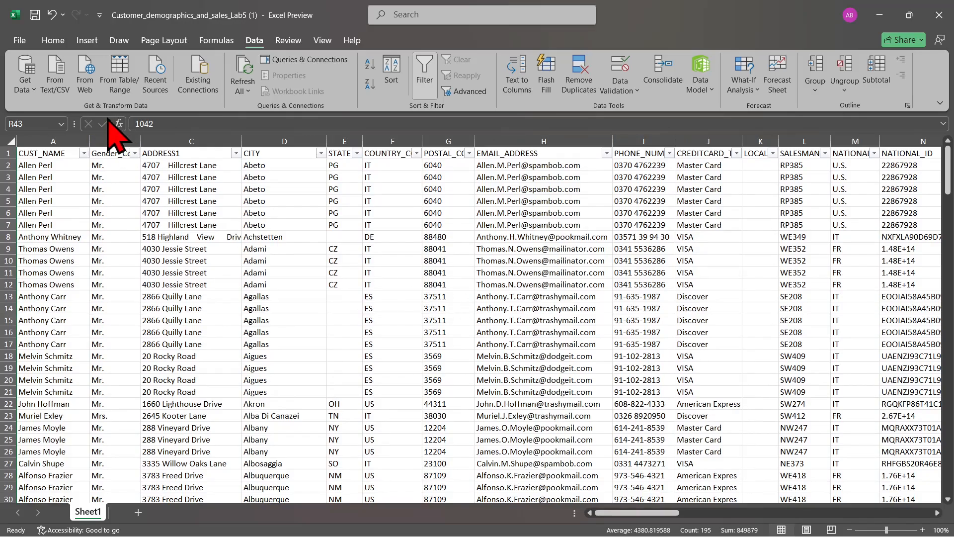
# Format the whole ORDER_VALUE column with the Number format
pyautogui.click(54, 41)
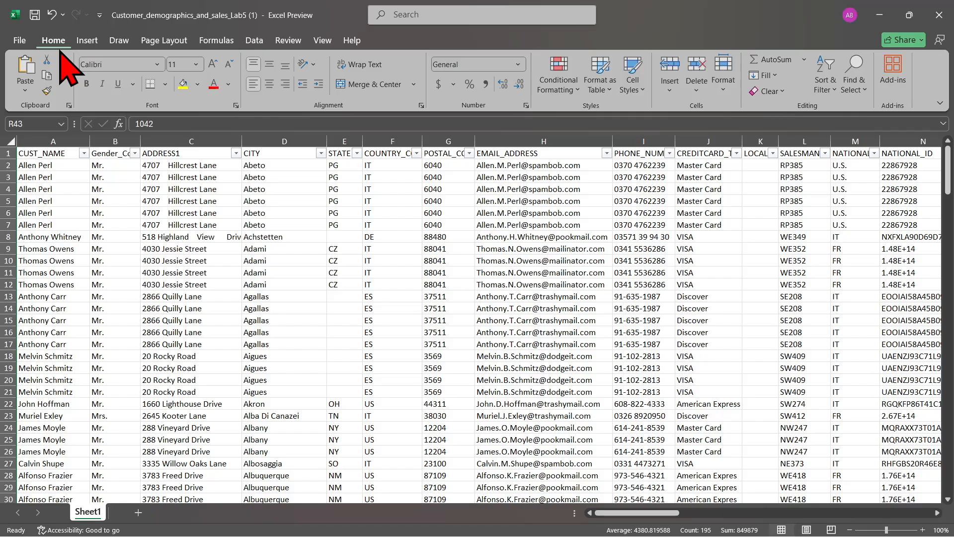
pyautogui.hscroll(2, 480, 319)
pyautogui.hscroll(6, 479, 319)
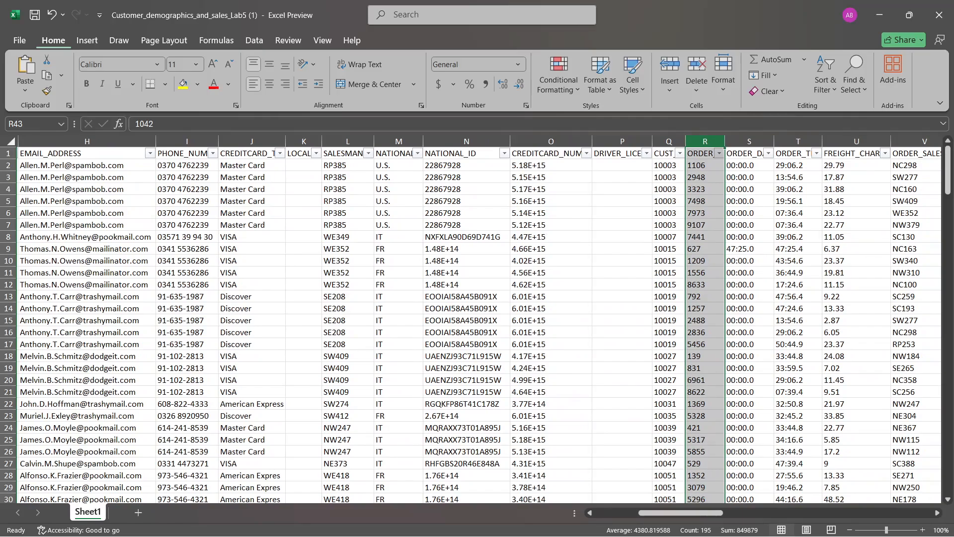
pyautogui.hscroll(6, 479, 319)
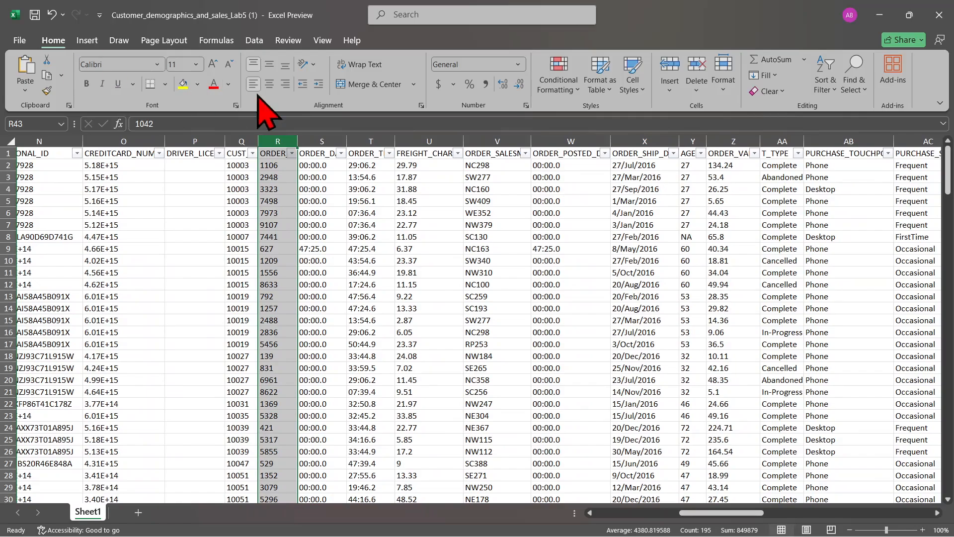
pyautogui.click(726, 141)
pyautogui.click(728, 155)
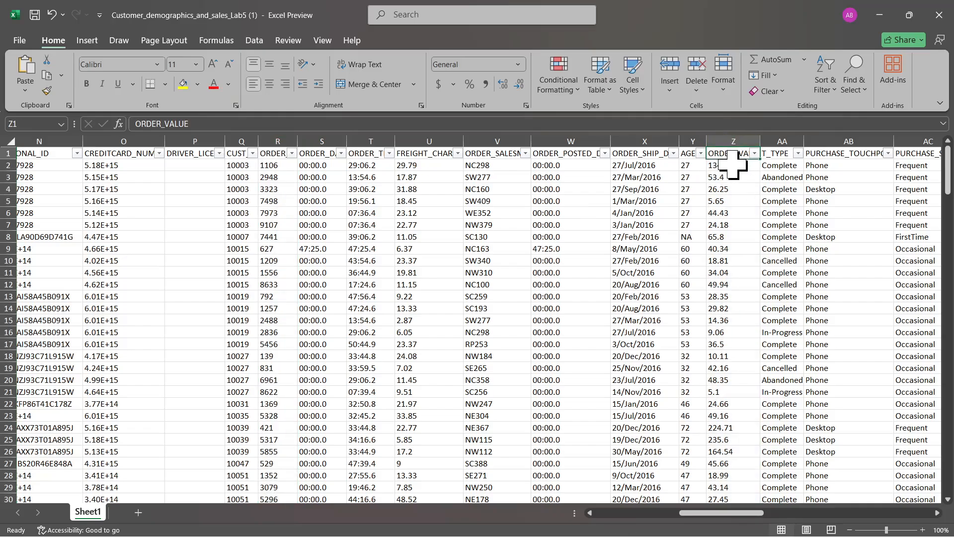
pyautogui.click(730, 141)
pyautogui.click(726, 155)
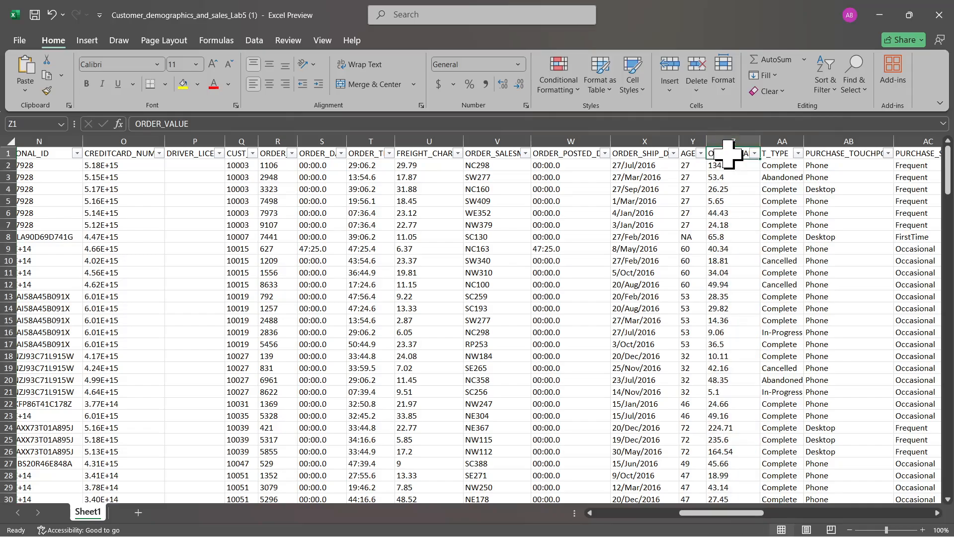
pyautogui.click(727, 141)
pyautogui.keyDown('ctrl'); pyautogui.click(733, 156); pyautogui.keyUp('ctrl')
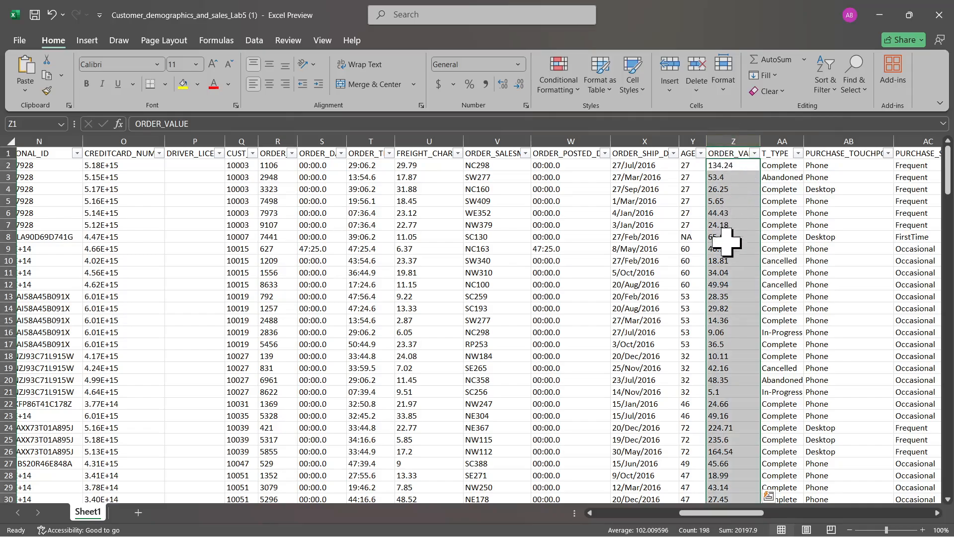
pyautogui.click(517, 64)
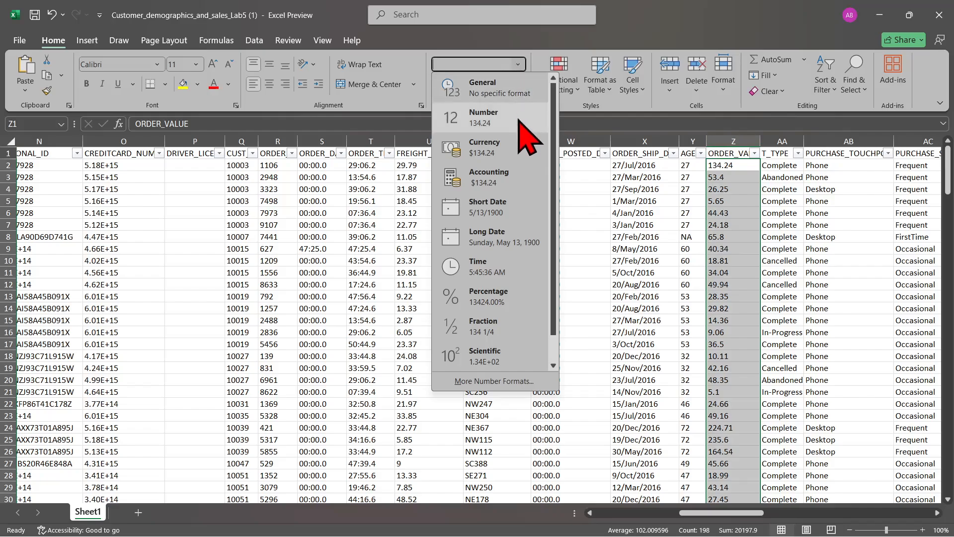
pyautogui.click(504, 123)
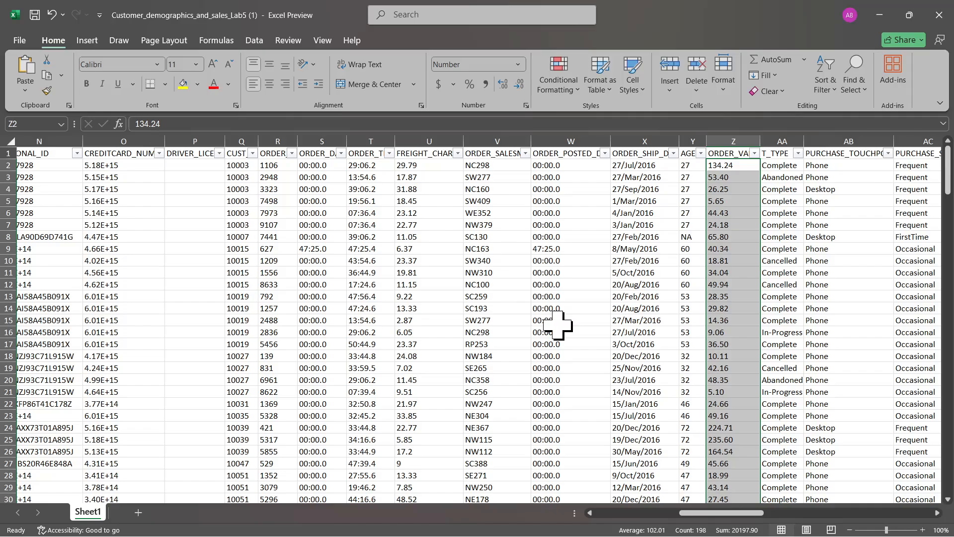
# Format the whole ORDER_SHIP_DATE column as Short Date
pyautogui.hscroll(5, 549, 320)
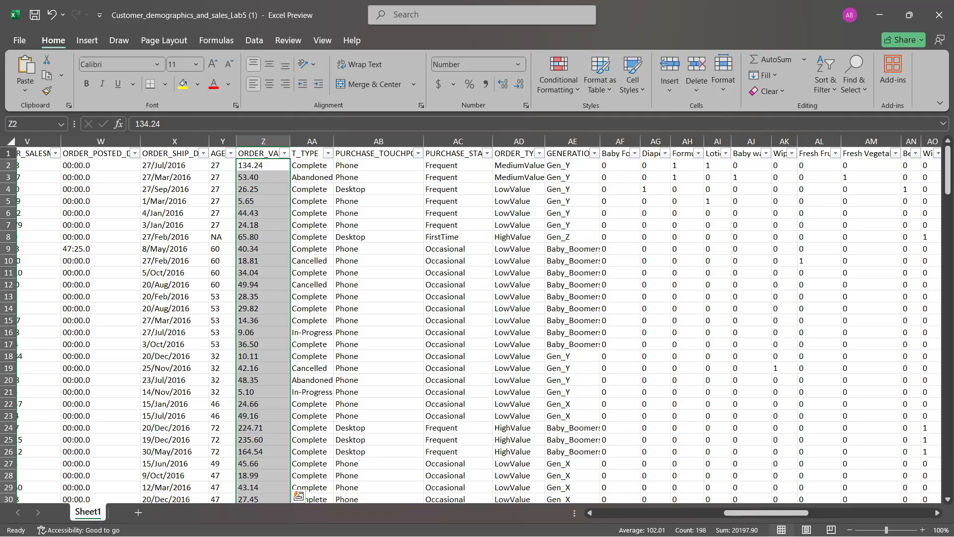
pyautogui.hscroll(-6, 475, 319)
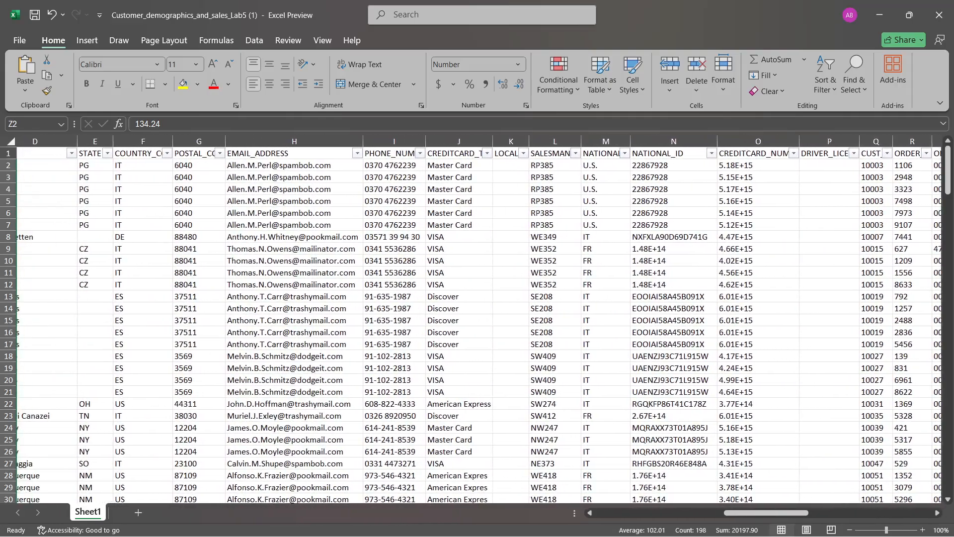
pyautogui.hscroll(8, 475, 320)
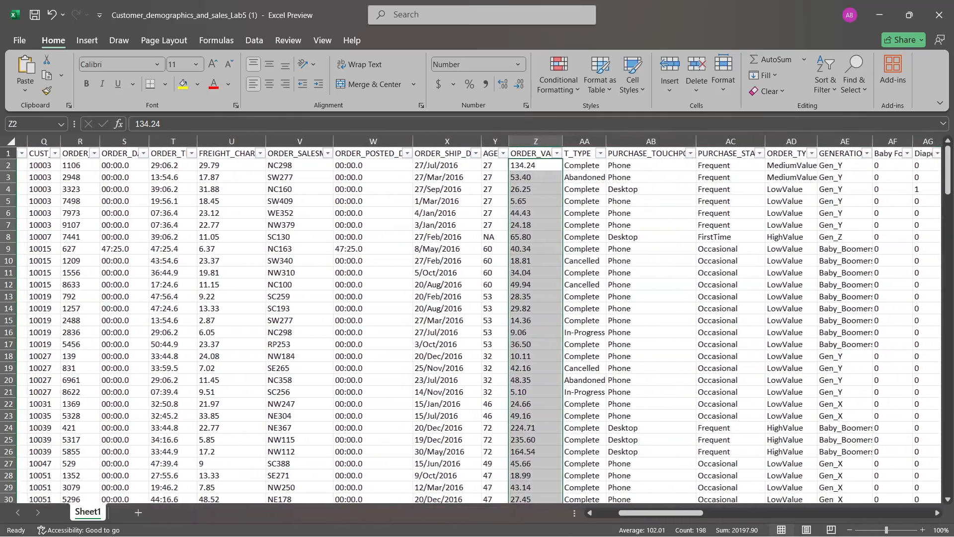
pyautogui.hscroll(2, 475, 320)
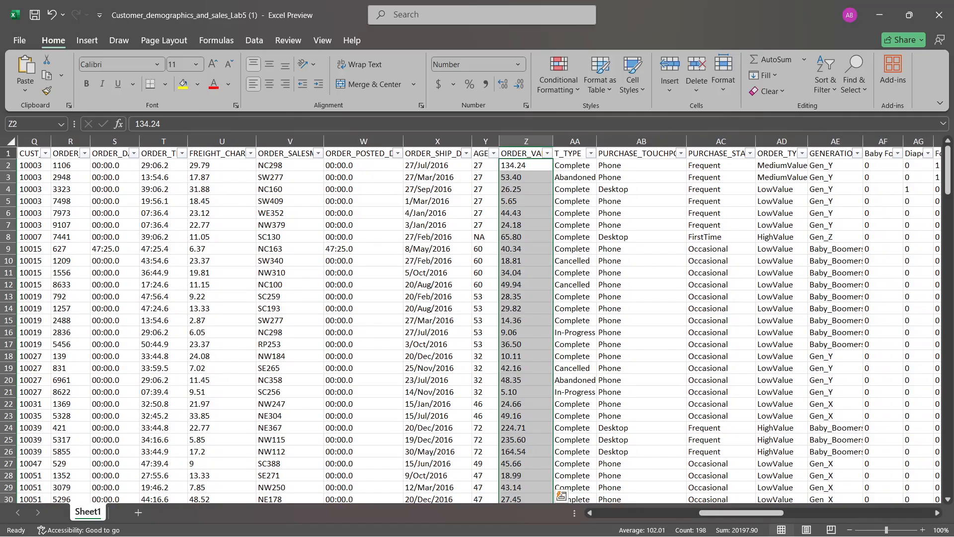
pyautogui.hscroll(-2, 476, 319)
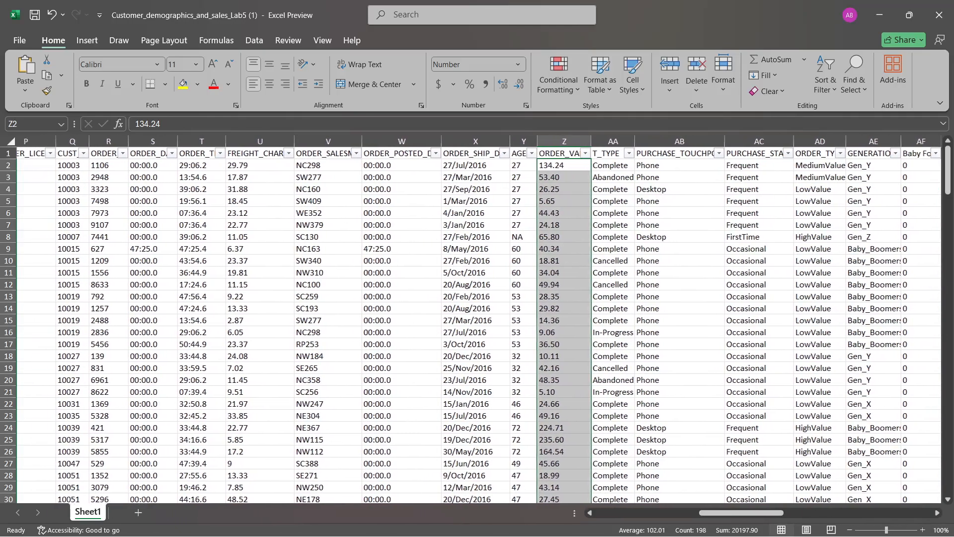
pyautogui.click(492, 143)
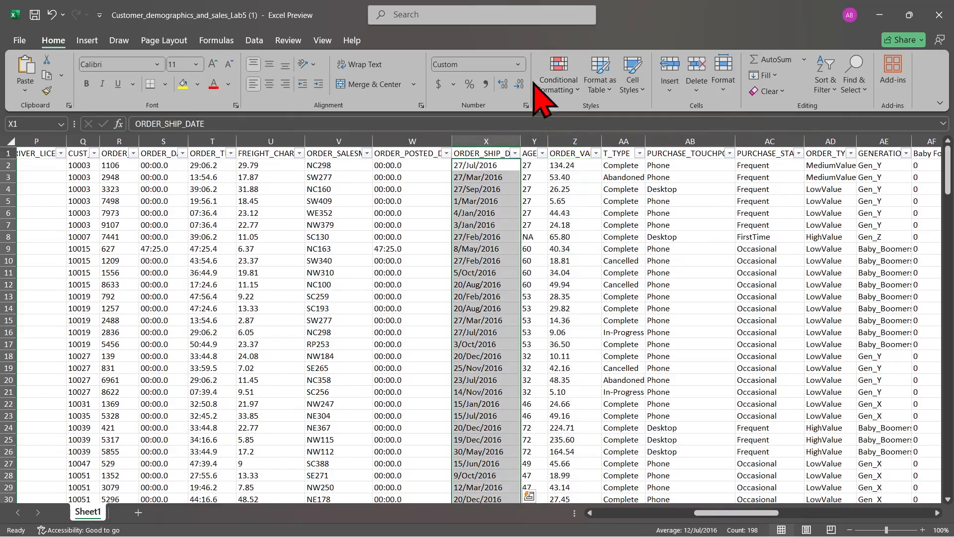
pyautogui.click(519, 65)
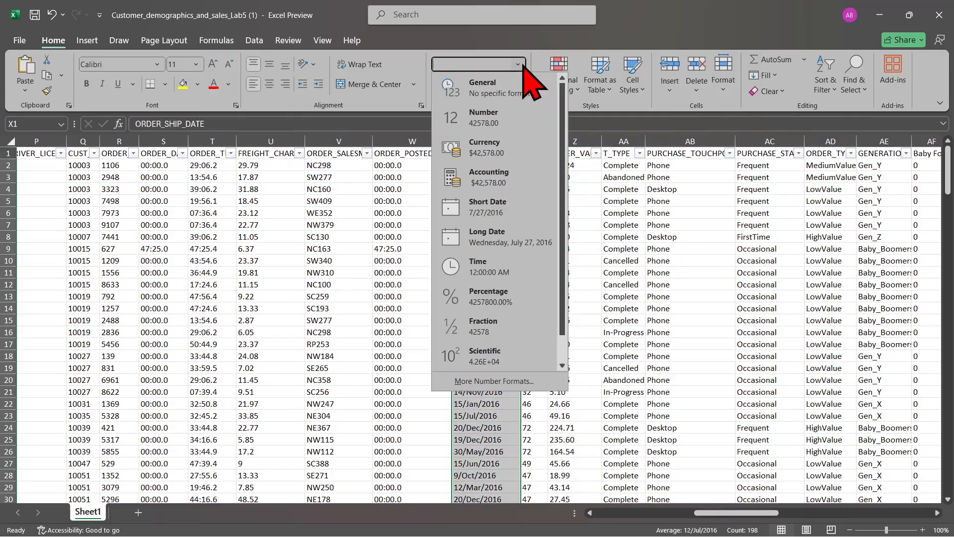
pyautogui.click(512, 204)
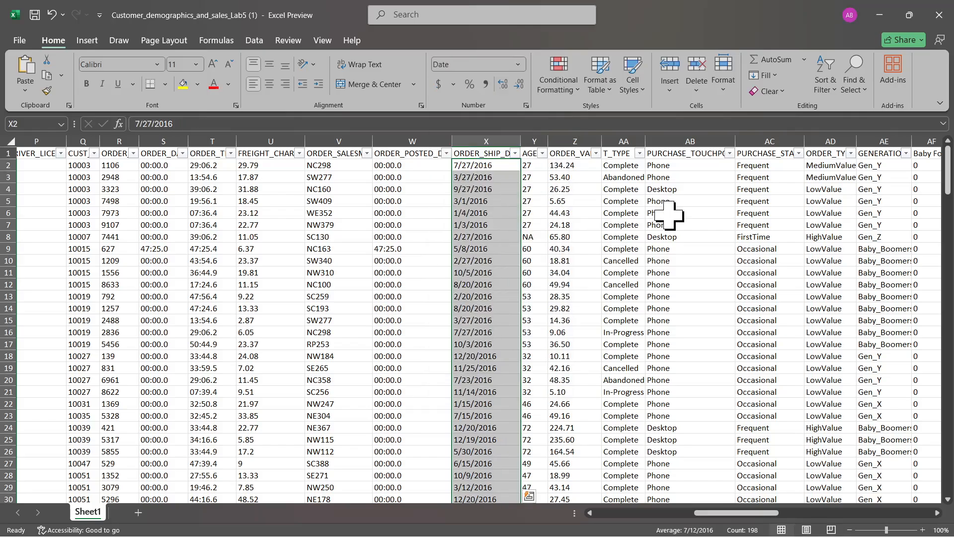
# Spell-check the entire worksheet with the English (United Kingdom) dictionary, ignoring all occurrences of Gender_Code and Abeto
pyautogui.hscroll(-10, 669, 214)
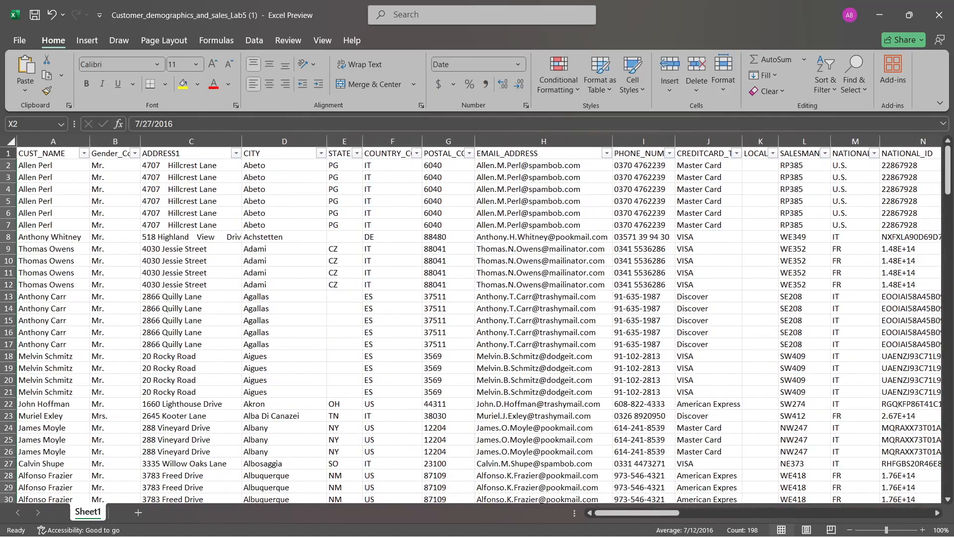
pyautogui.click(10, 140)
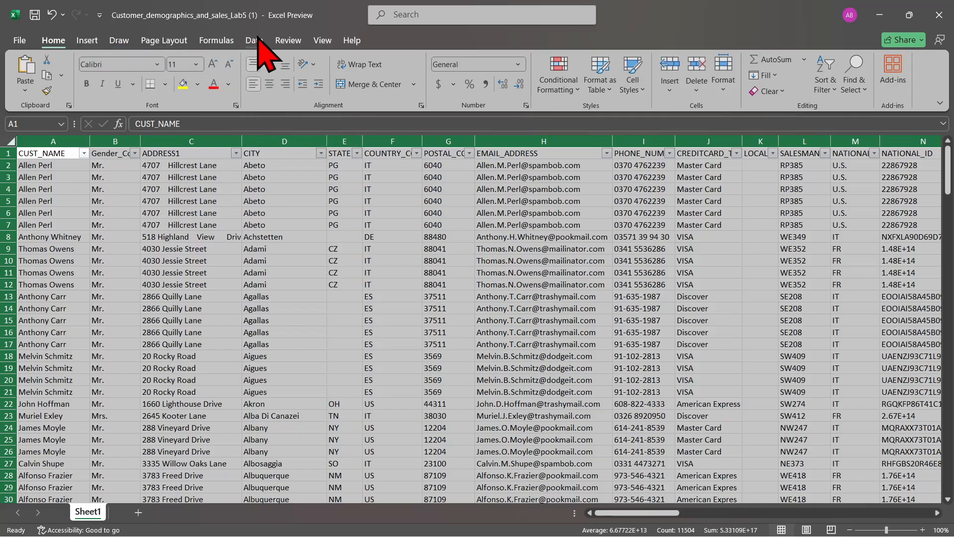
pyautogui.click(288, 40)
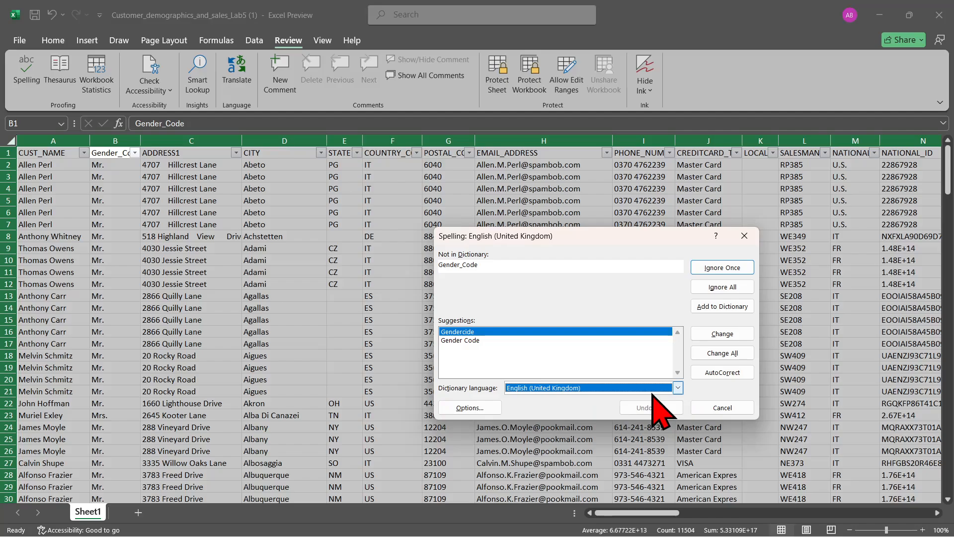
pyautogui.click(678, 388)
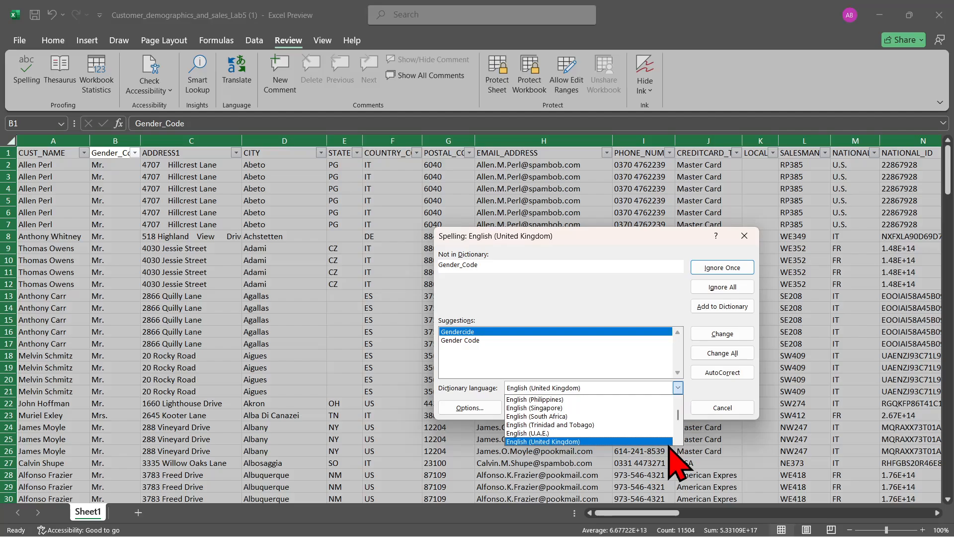
pyautogui.click(634, 442)
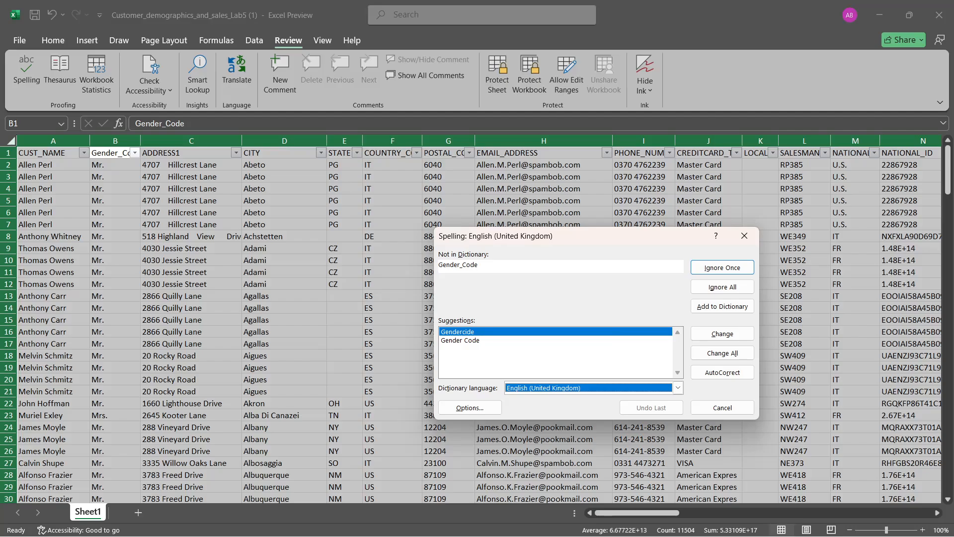
pyautogui.click(729, 290)
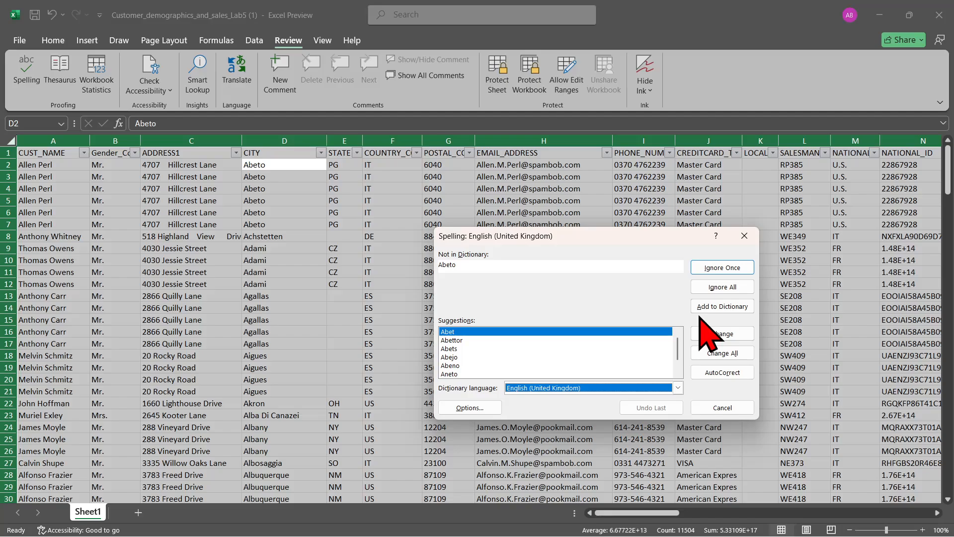
pyautogui.click(712, 292)
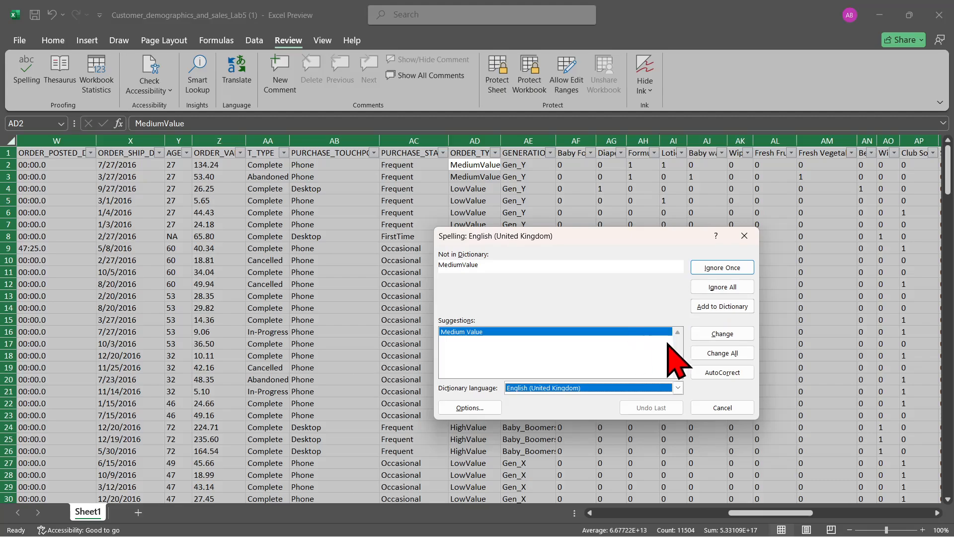
# Change all flagged occurrences of MediumValue to Medium Value, Gen_Y to GenY and LowValue to Low Value
pyautogui.click(713, 356)
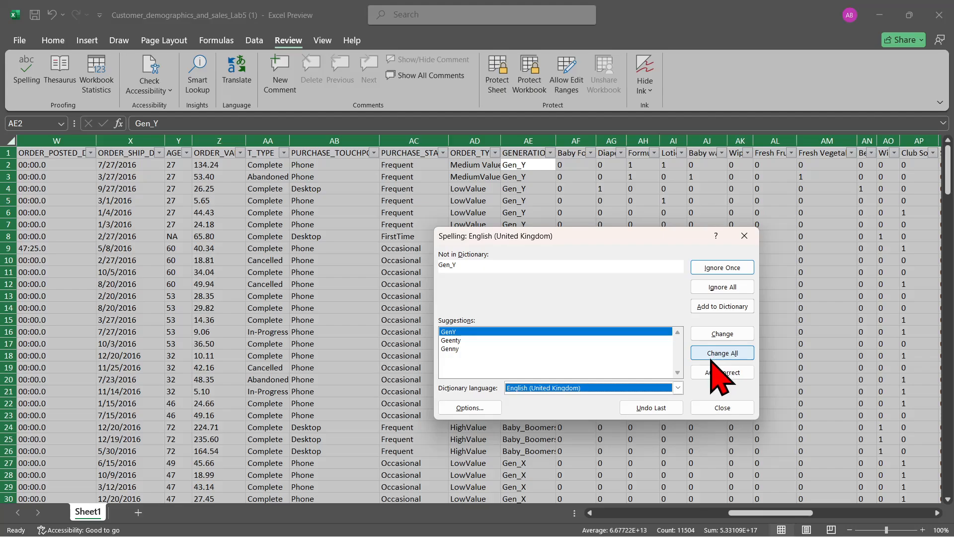
pyautogui.click(712, 356)
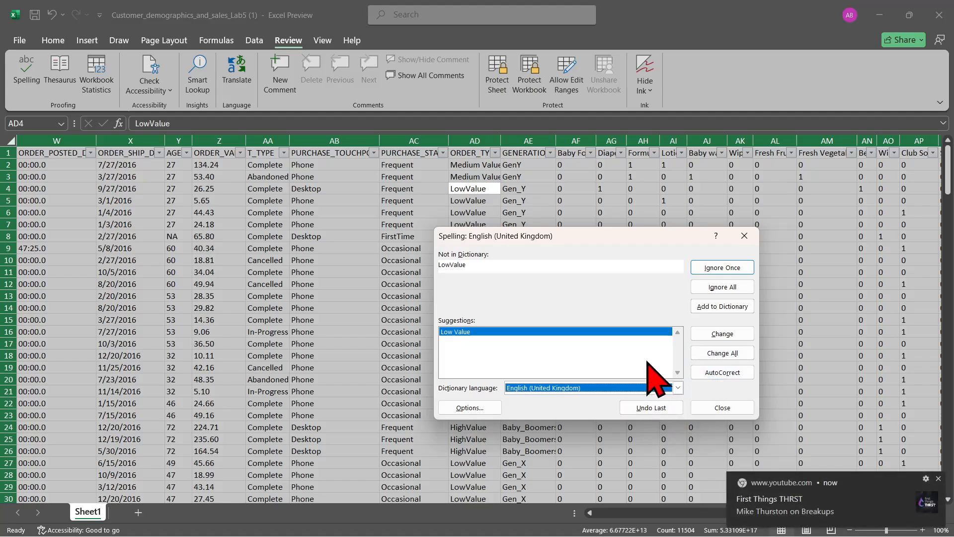
pyautogui.click(723, 353)
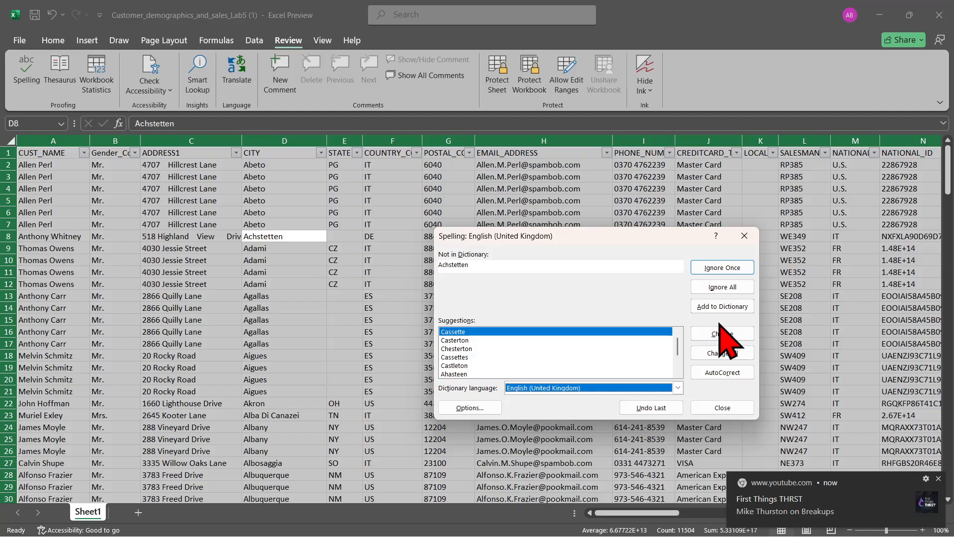
# Ignore all occurrences of Achstetten and FirstTime, change all of HighValue to High Value, and end the spelling check at Gen_Z
pyautogui.click(722, 287)
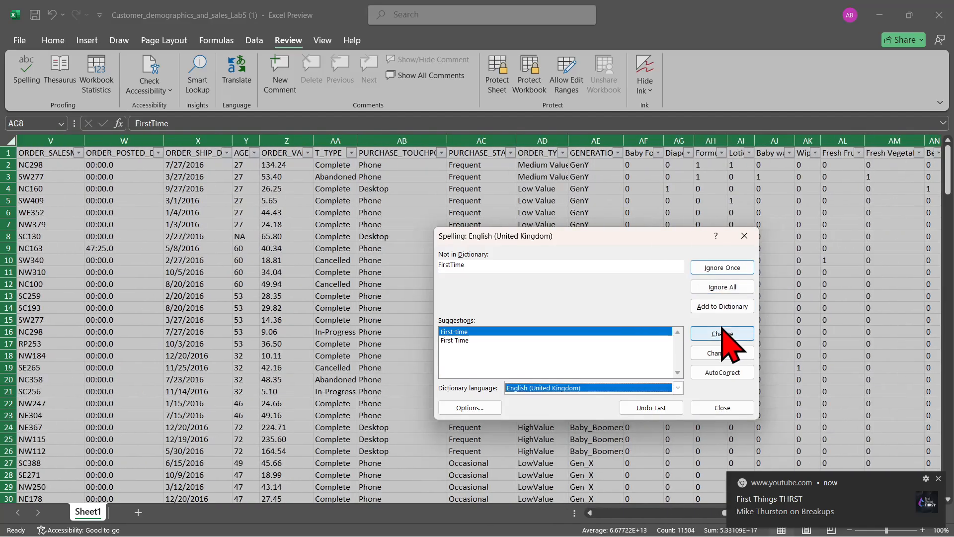
pyautogui.click(723, 287)
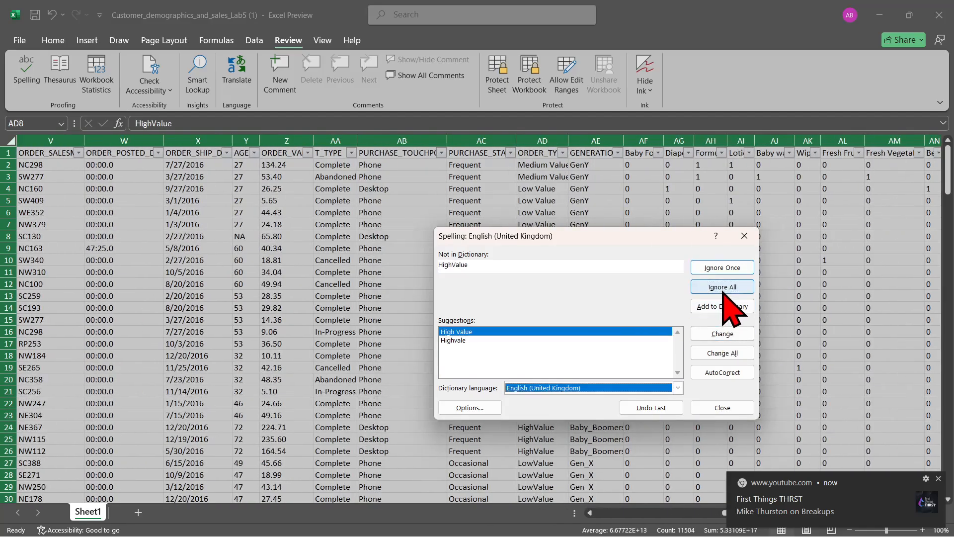
pyautogui.click(724, 353)
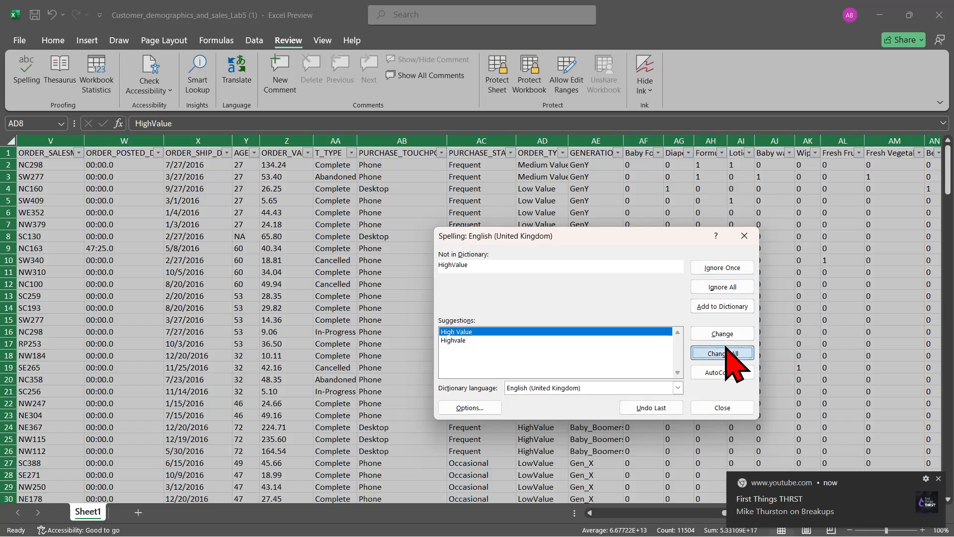
pyautogui.click(752, 237)
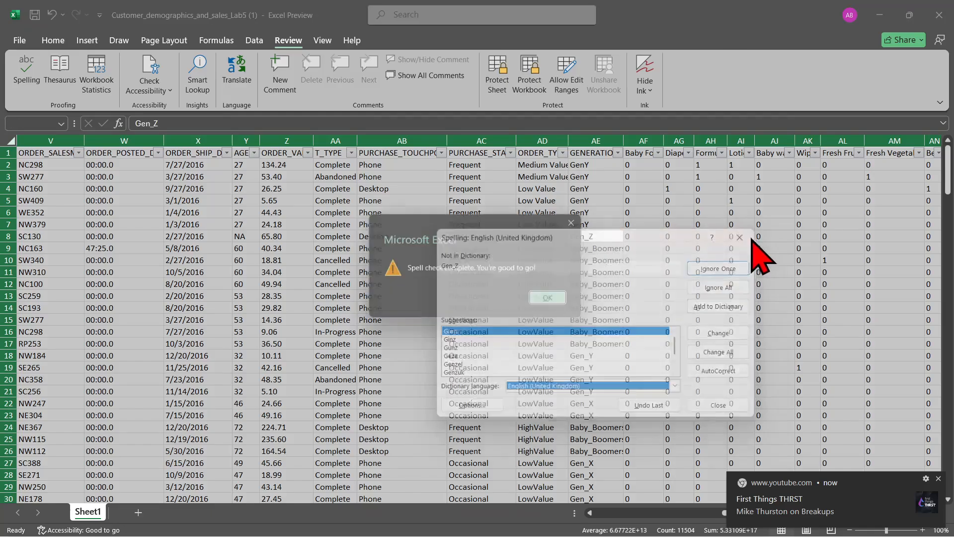
pyautogui.click(549, 301)
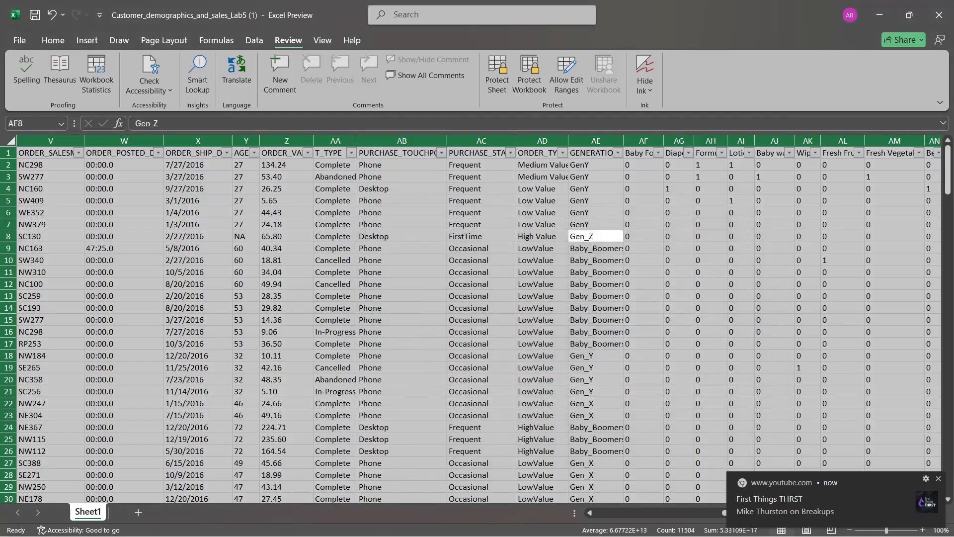
pyautogui.hscroll(-10, 551, 316)
pyautogui.hscroll(-2, 478, 319)
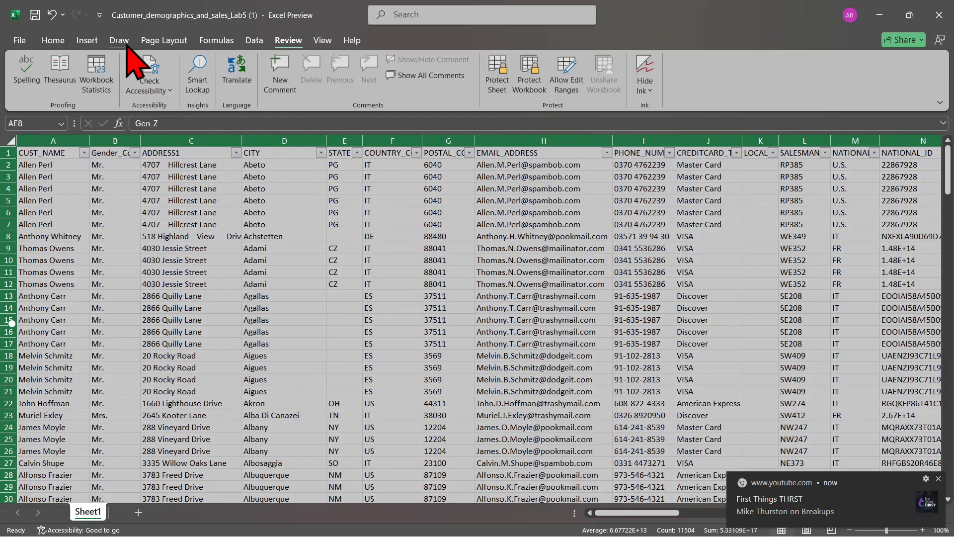
# Turn off the filter on the worksheet's header row and dismiss the desktop notification
pyautogui.click(254, 41)
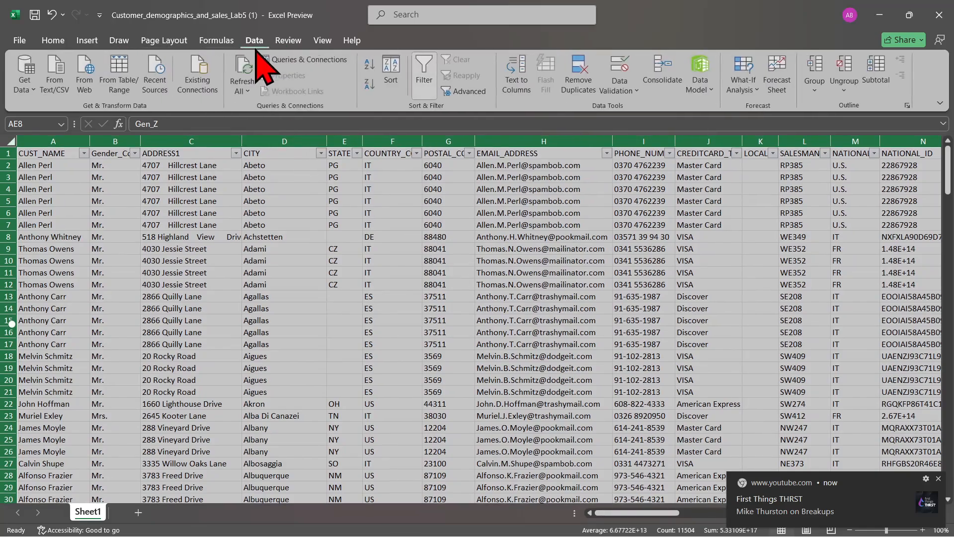
pyautogui.click(425, 74)
pyautogui.click(313, 332)
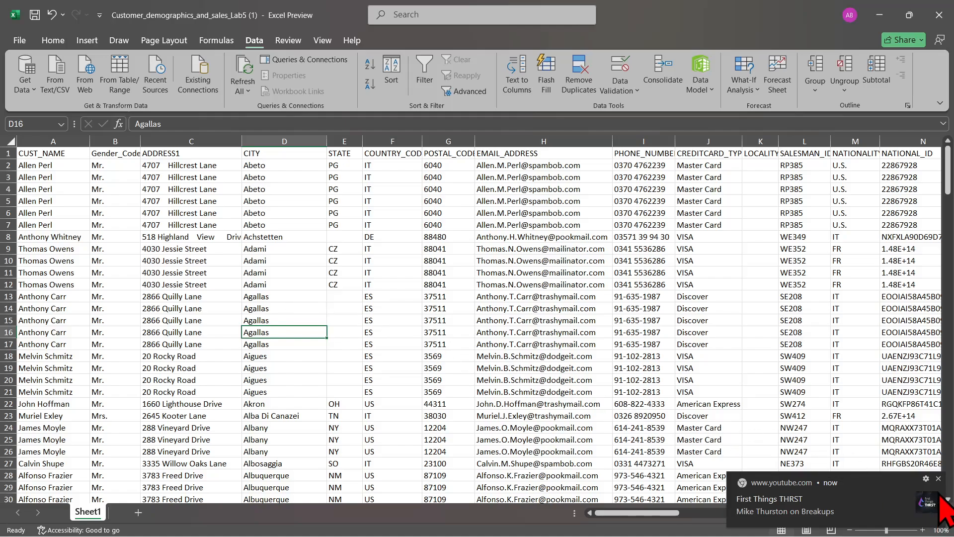
pyautogui.click(938, 478)
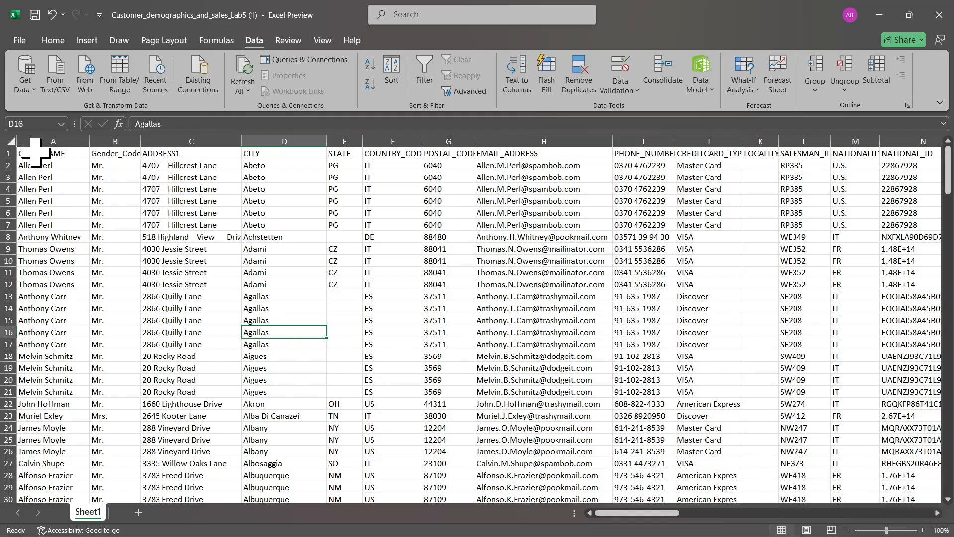
pyautogui.click(53, 40)
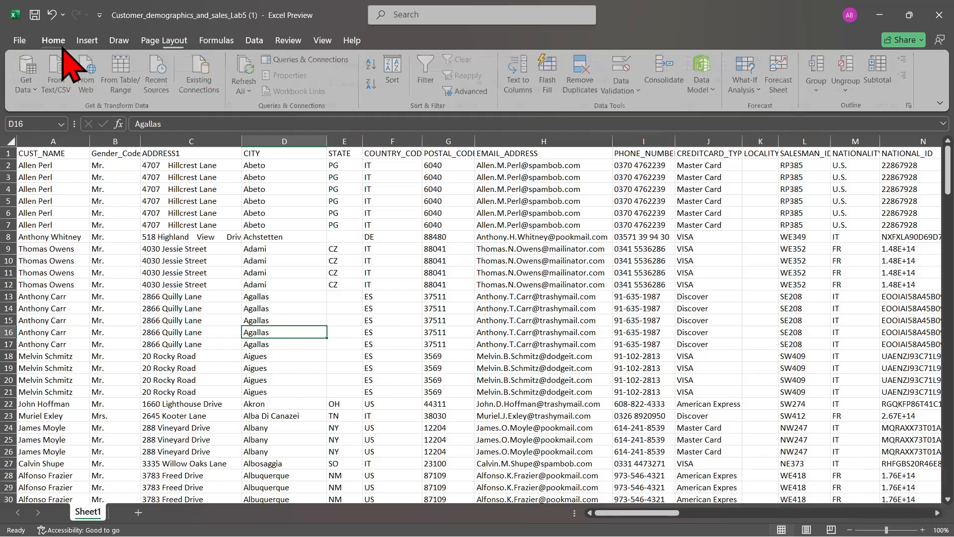
pyautogui.click(8, 141)
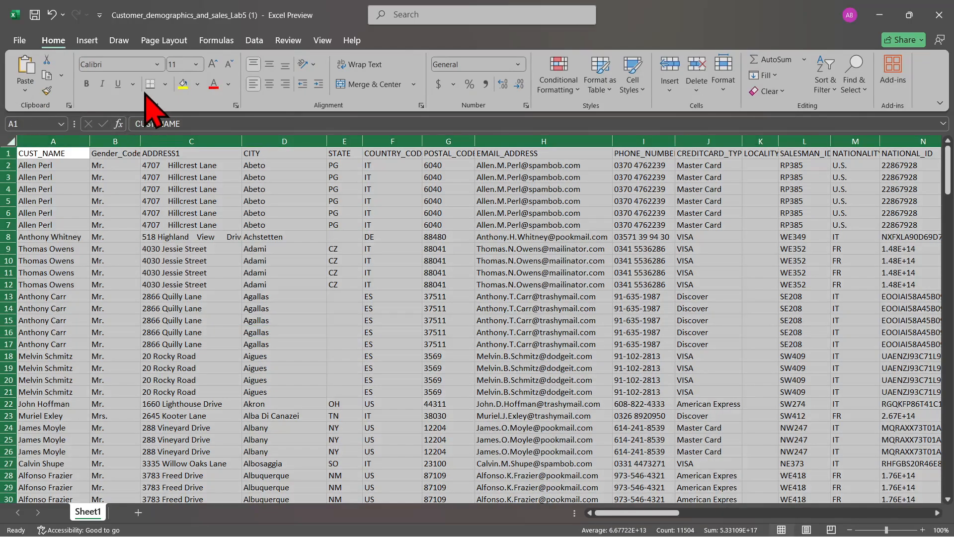
pyautogui.click(166, 85)
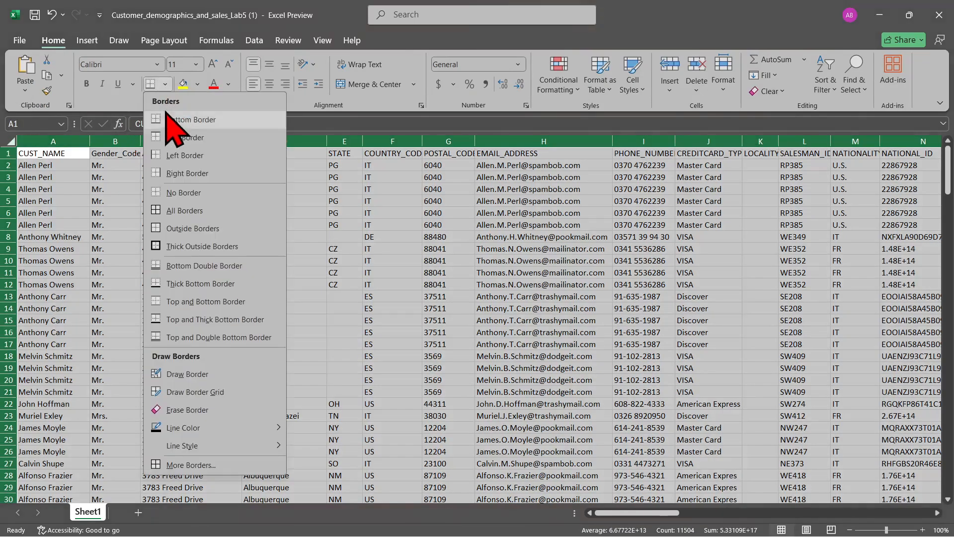
pyautogui.click(351, 308)
pyautogui.click(352, 308)
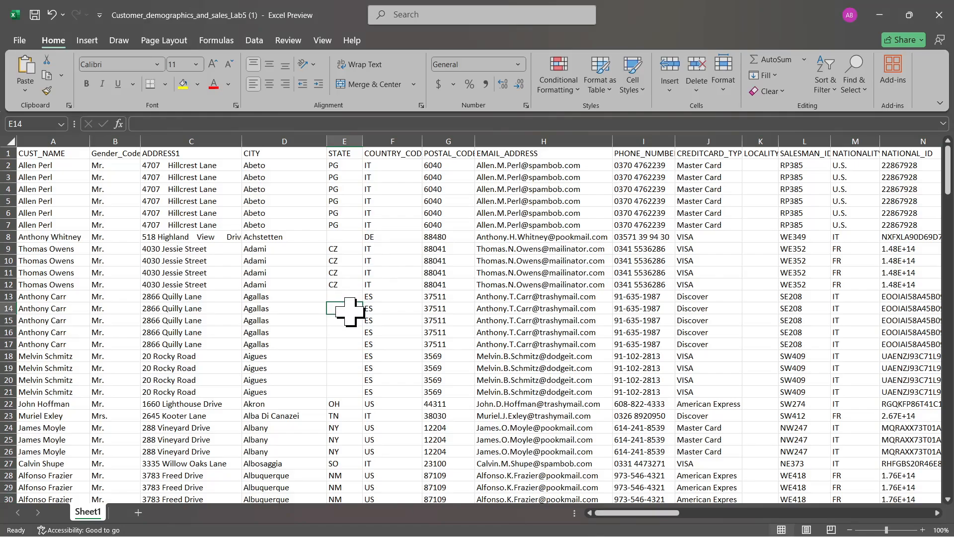
pyautogui.click(10, 141)
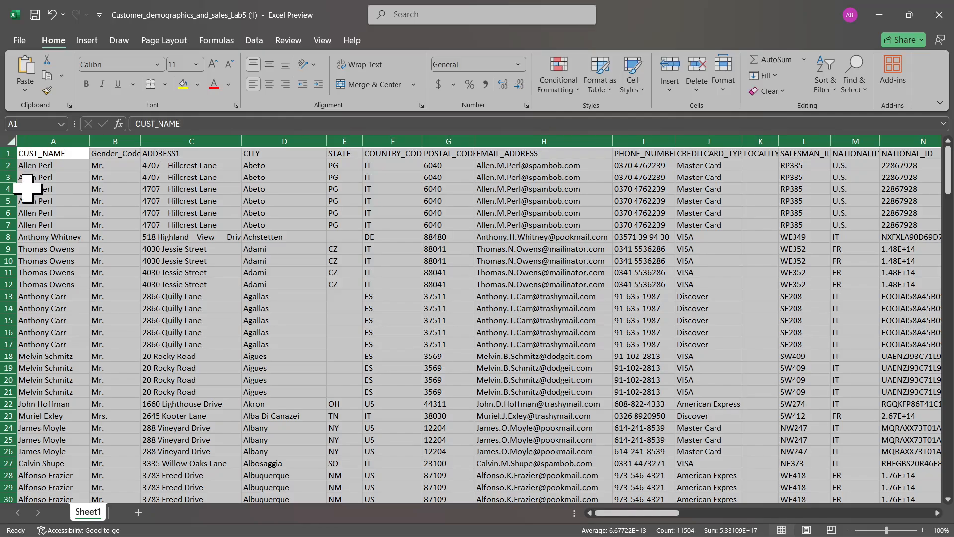
pyautogui.click(30, 205)
# Format the entire worksheet as a table with headers, using a light blue style with a solid blue header row
pyautogui.click(10, 141)
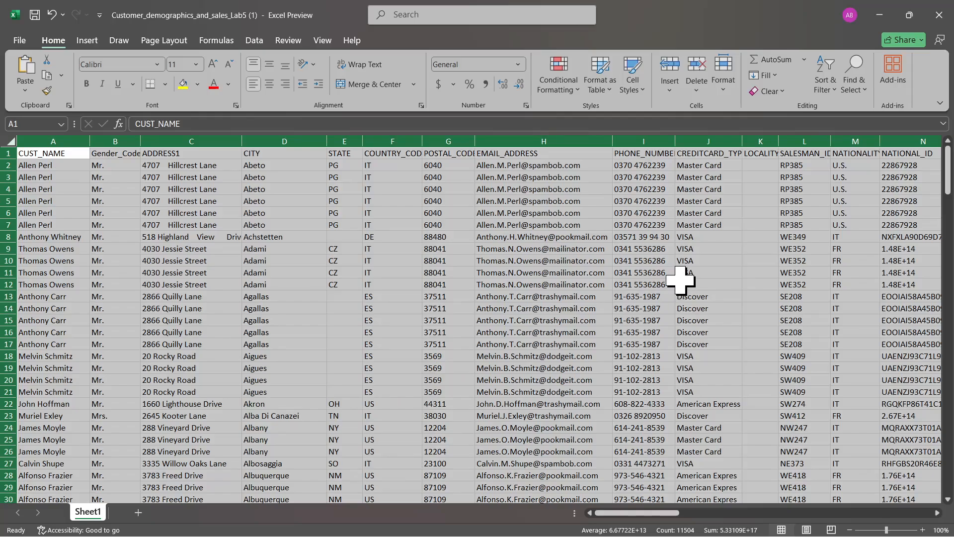
pyautogui.click(603, 92)
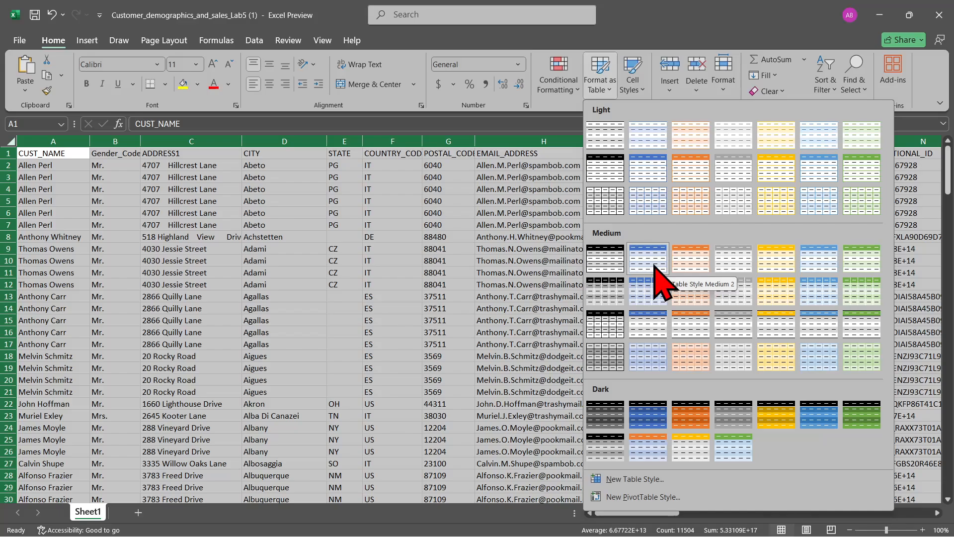
pyautogui.click(660, 172)
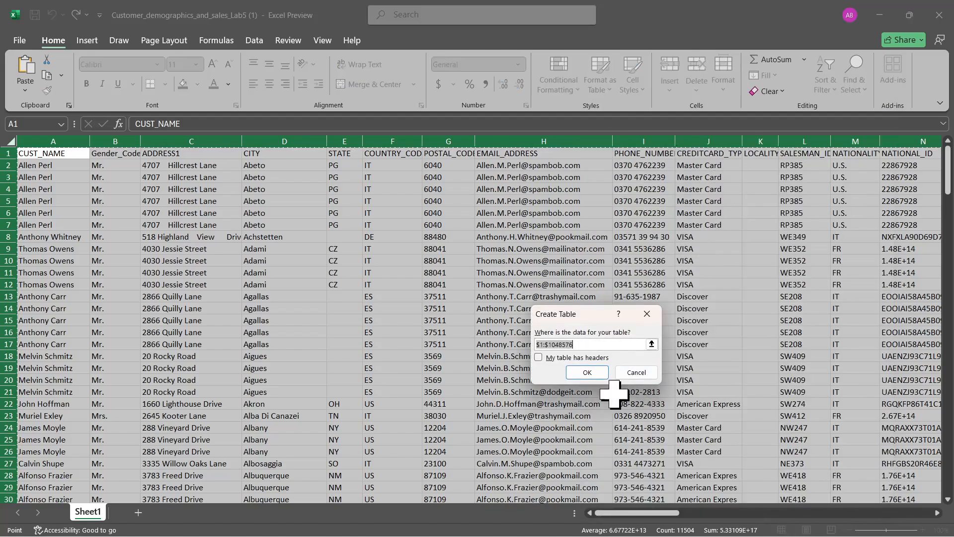
pyautogui.click(587, 358)
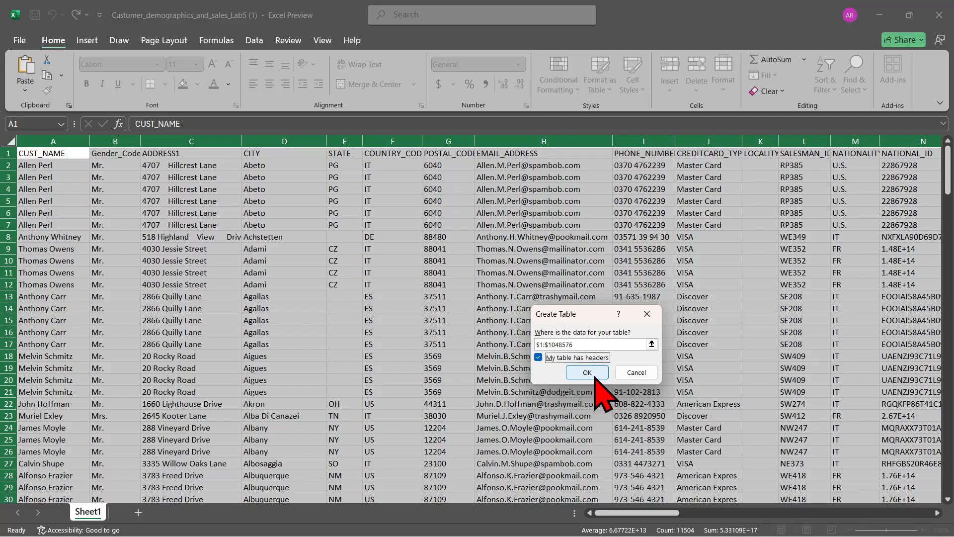
pyautogui.click(592, 374)
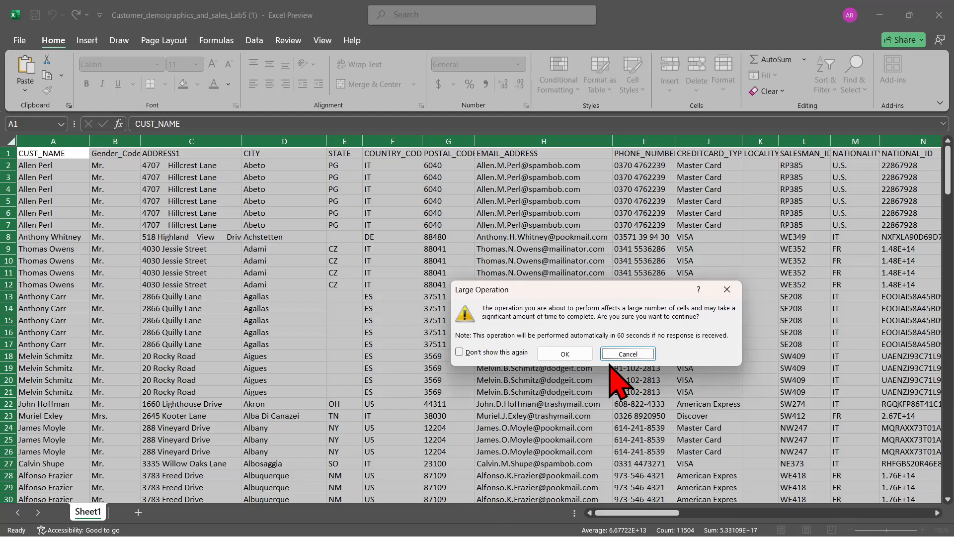
pyautogui.click(586, 357)
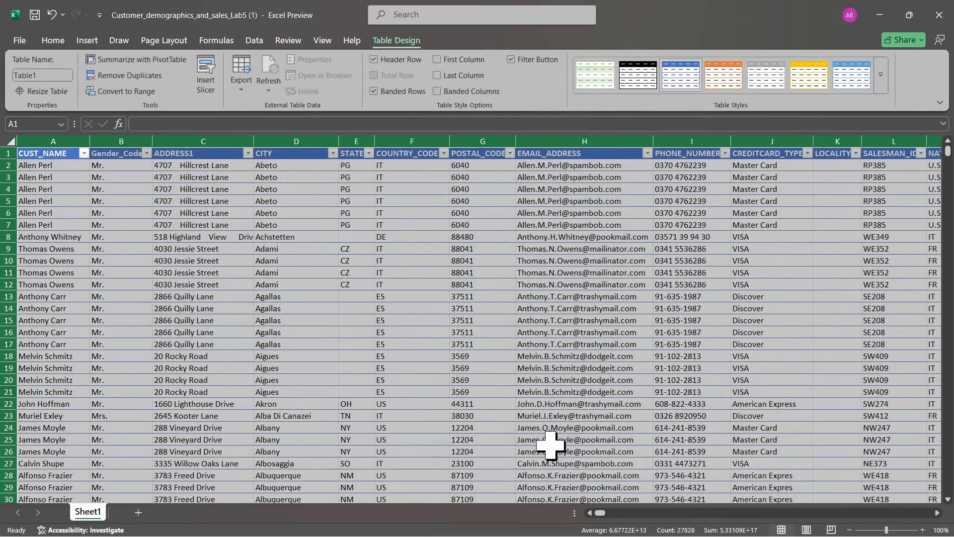
pyautogui.click(493, 354)
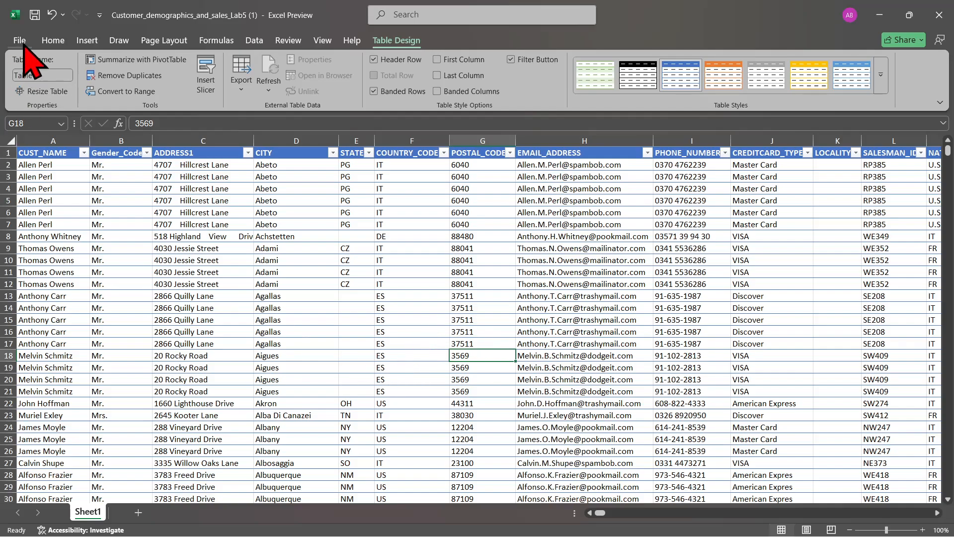
# Try to sort the table by CUST_NAME from A to Z
pyautogui.click(53, 41)
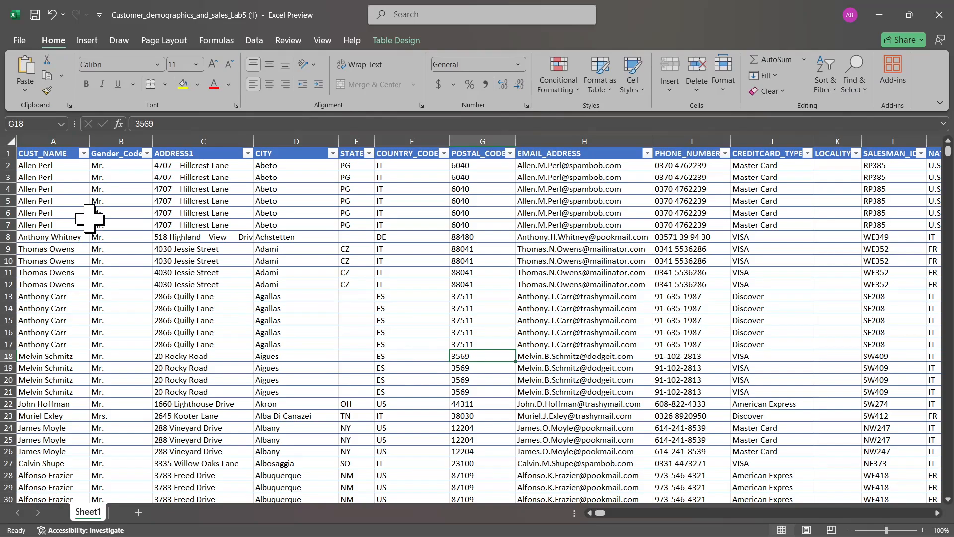
pyautogui.click(84, 153)
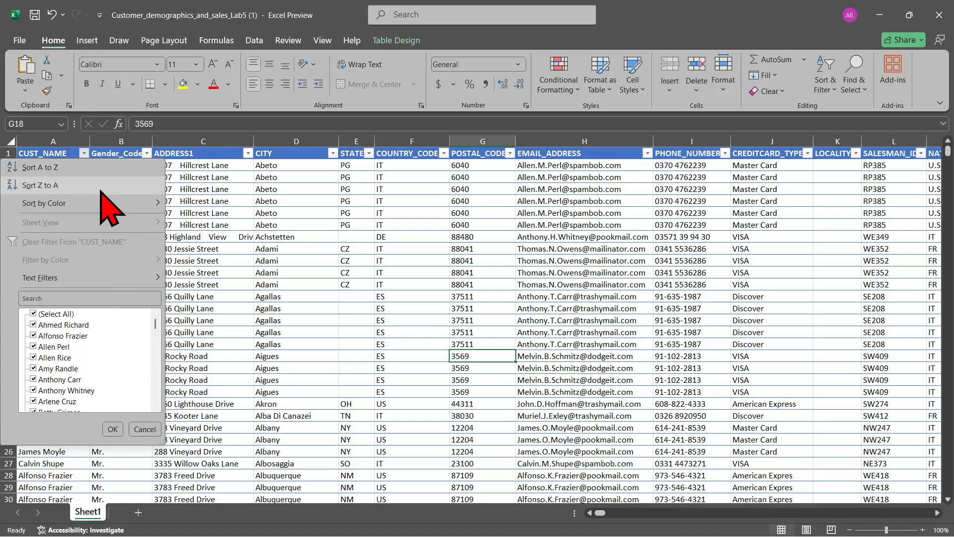
pyautogui.click(99, 167)
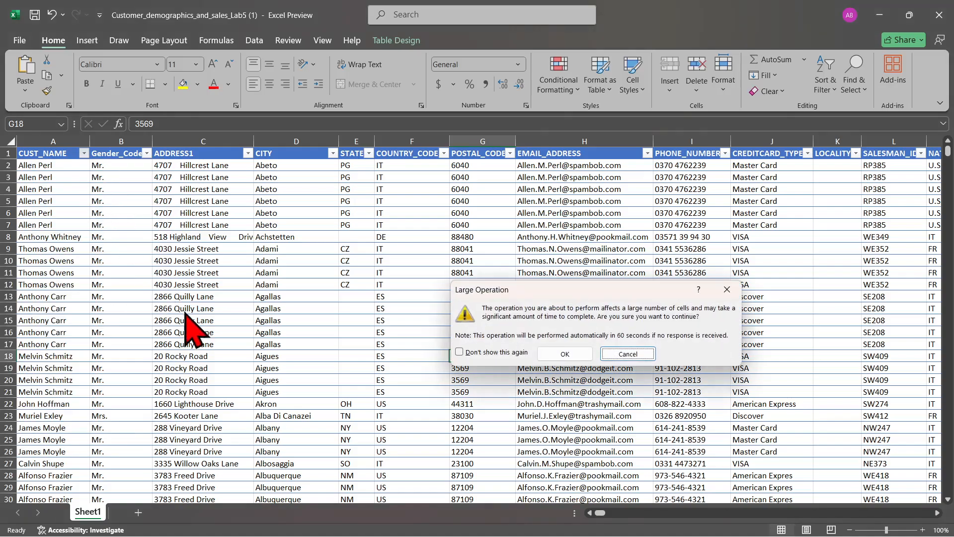
pyautogui.click(582, 354)
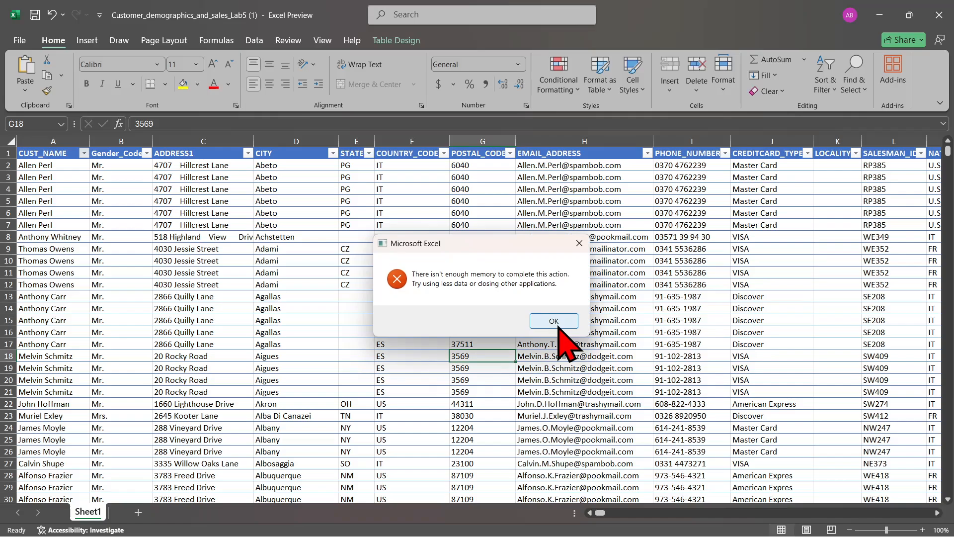
pyautogui.click(558, 327)
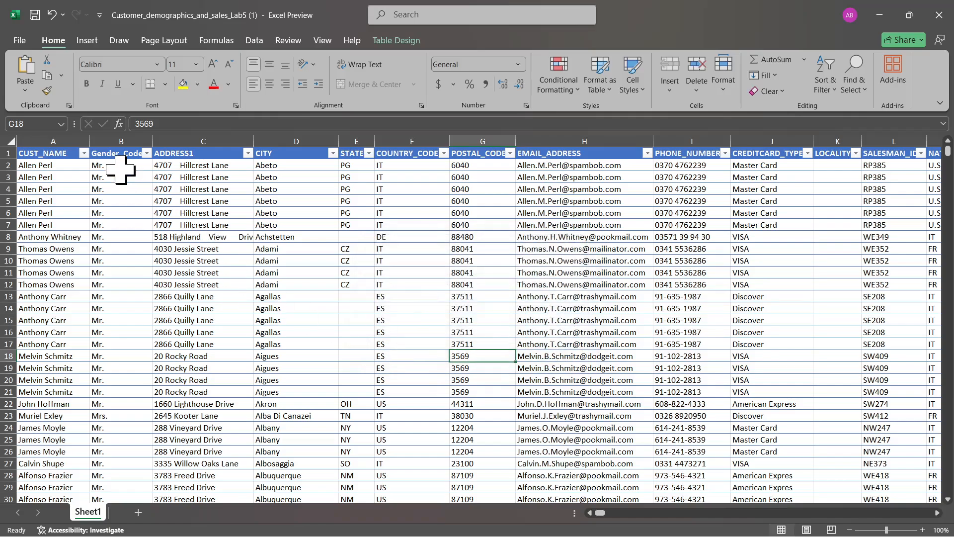
# Filter the CUST_NAME column to show only one customer's records
pyautogui.click(84, 154)
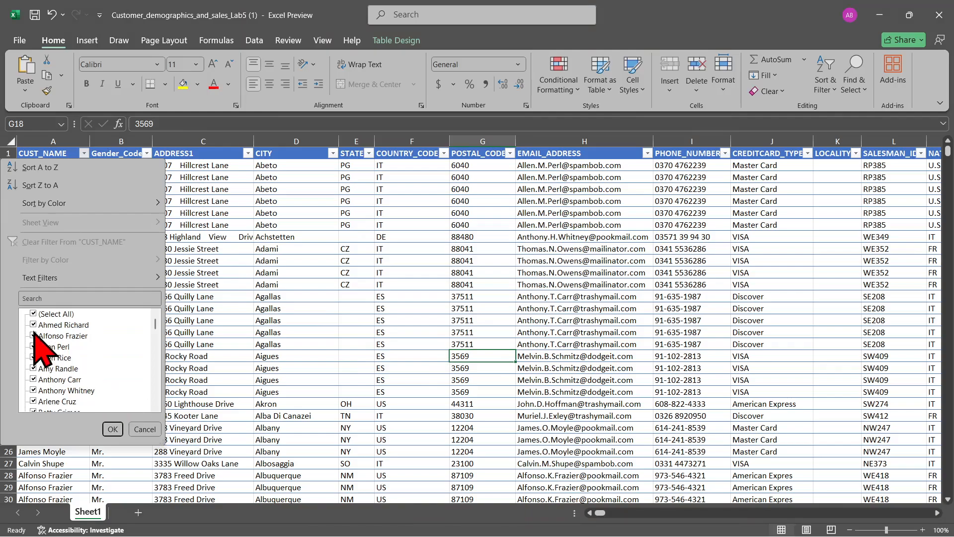
pyautogui.click(42, 314)
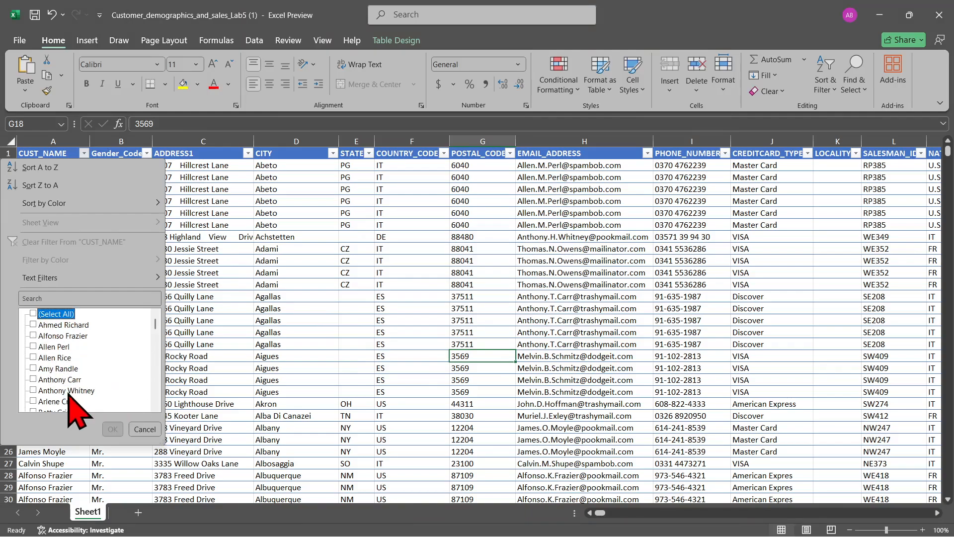
pyautogui.click(40, 368)
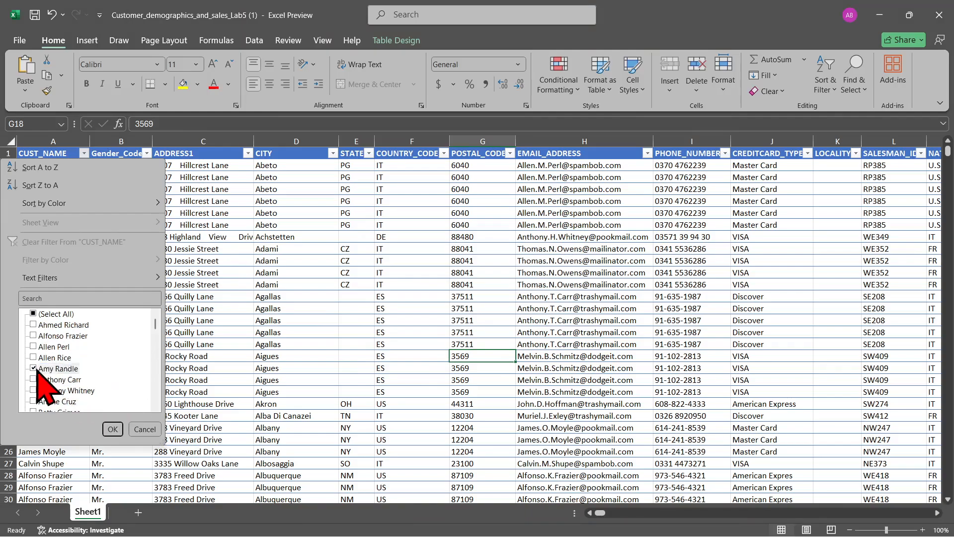
pyautogui.click(113, 429)
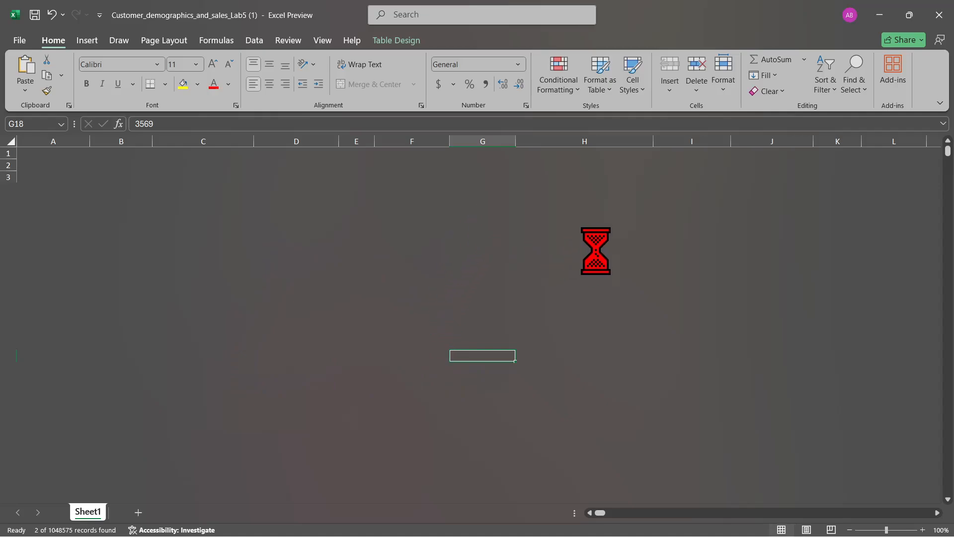
pyautogui.hotkey('alt', 'Tab')
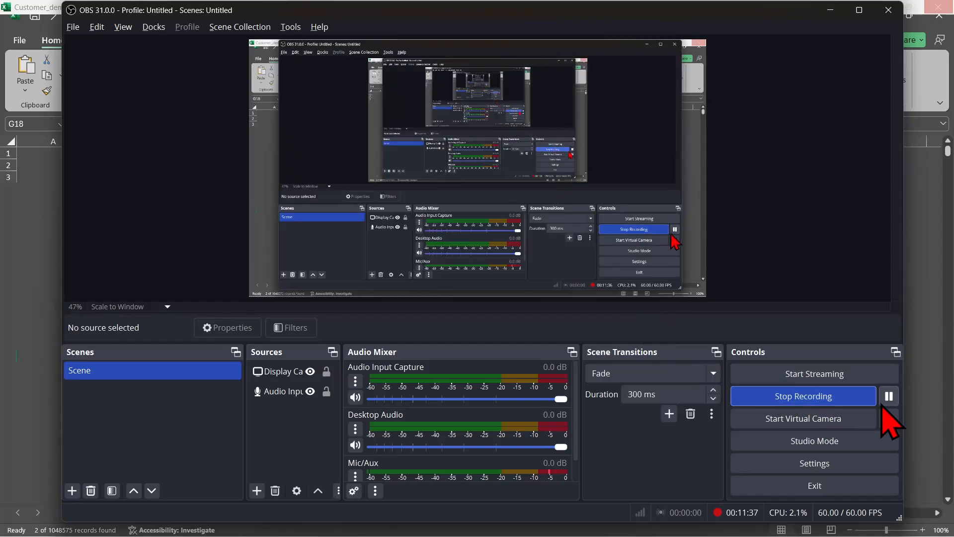
pyautogui.click(933, 416)
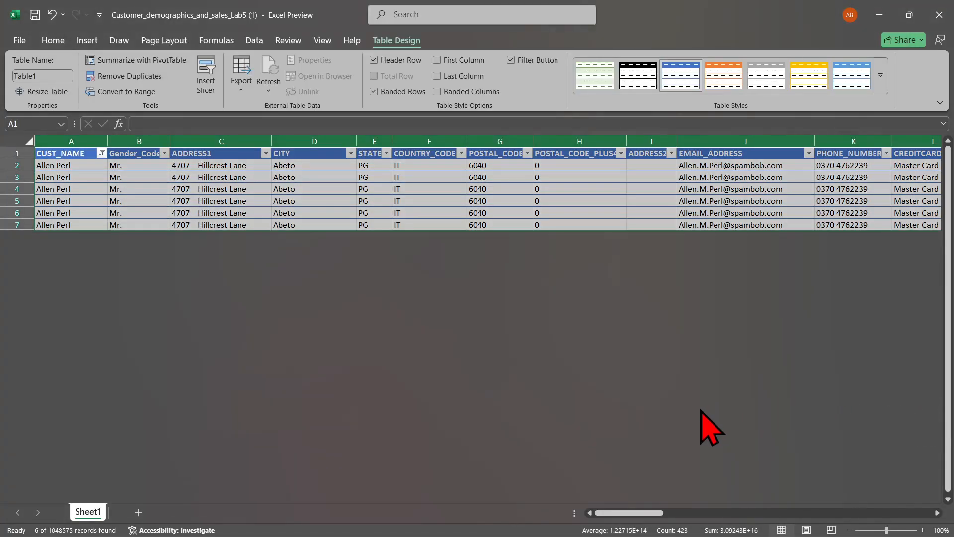
# Reset the CUST_NAME filter to include all customers again
pyautogui.click(102, 153)
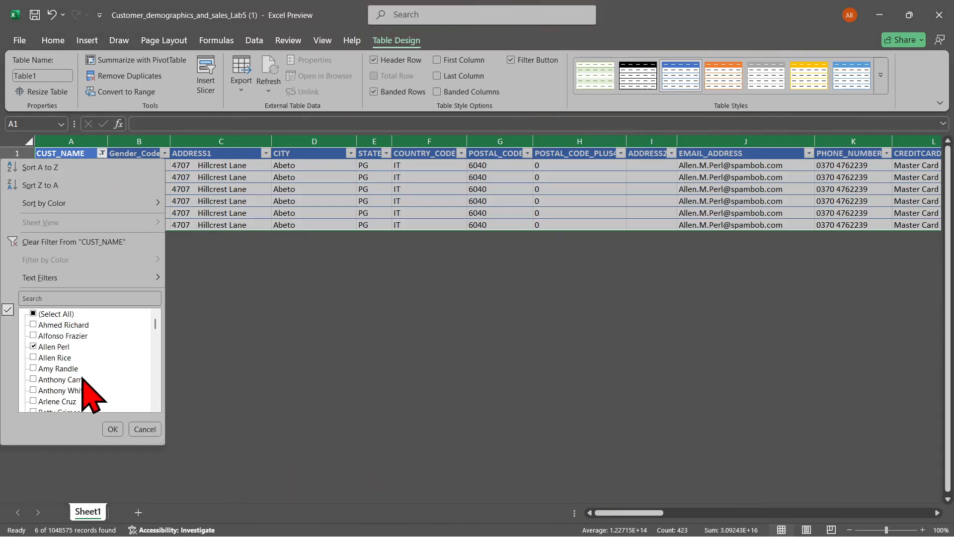
pyautogui.click(37, 314)
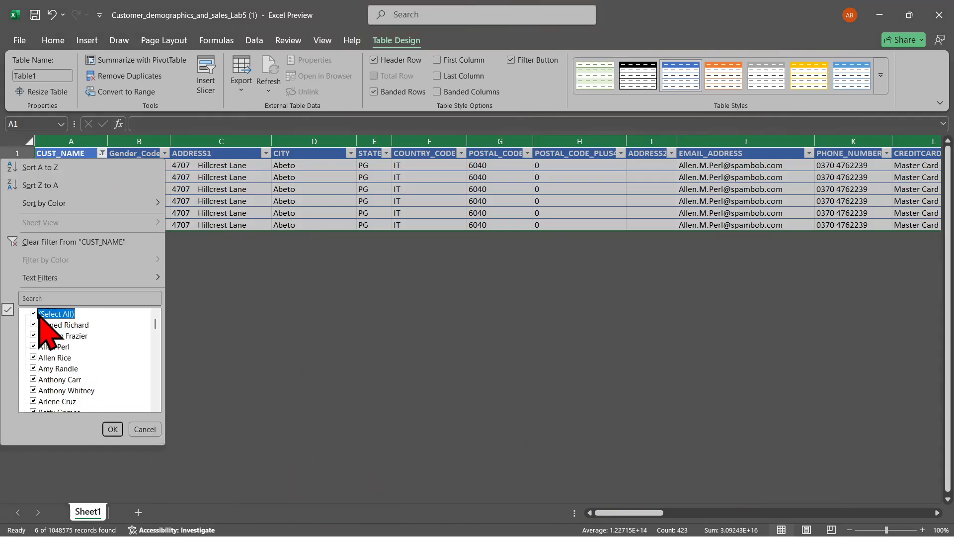
pyautogui.click(112, 429)
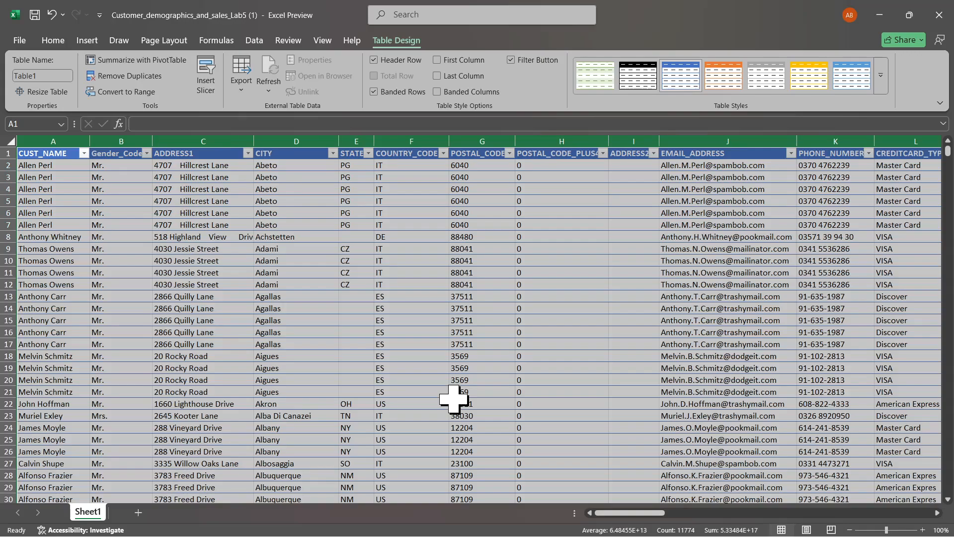
# Filter the CITY column to show only Austin and select the filtered city cells
pyautogui.click(333, 153)
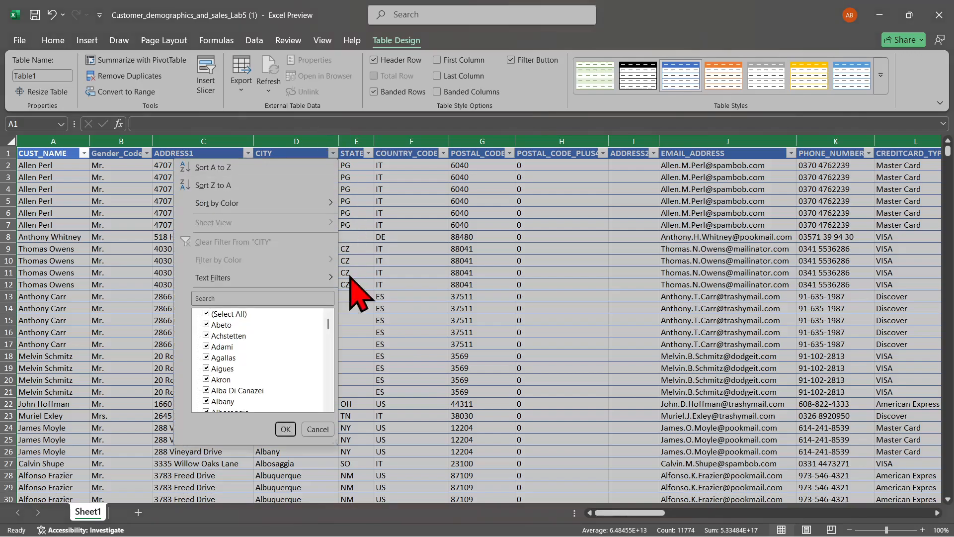
pyautogui.click(211, 318)
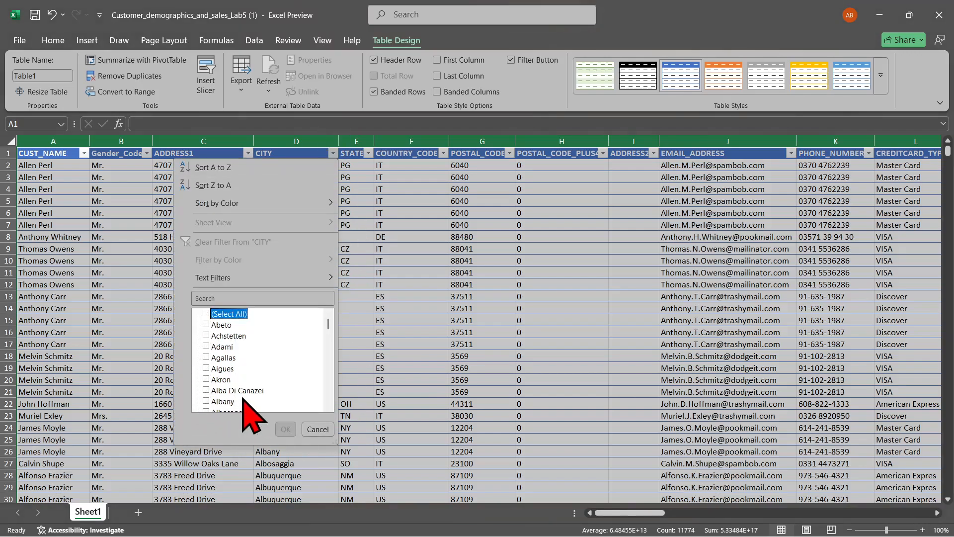
pyautogui.scroll(-10, 249, 405)
pyautogui.scroll(-8, 246, 401)
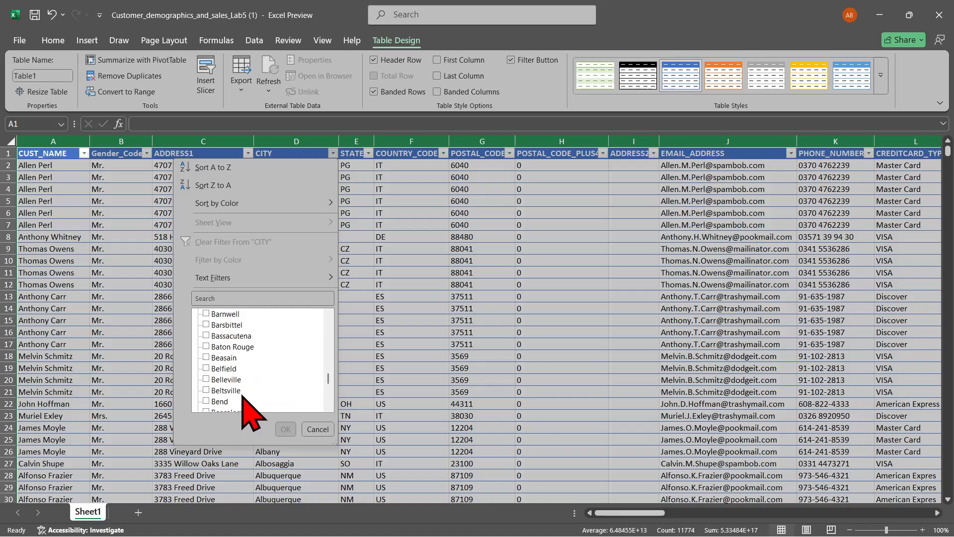
pyautogui.scroll(5, 246, 400)
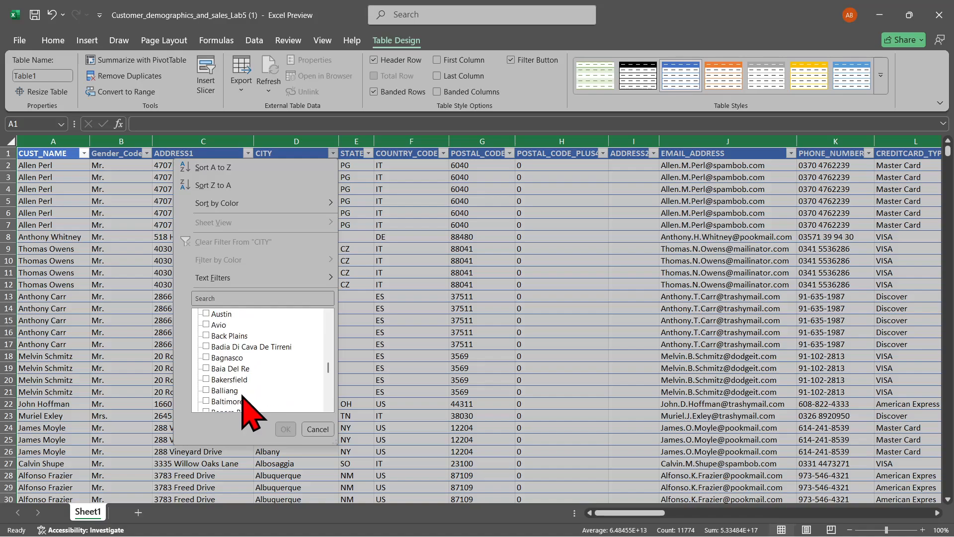
pyautogui.click(215, 314)
pyautogui.click(285, 429)
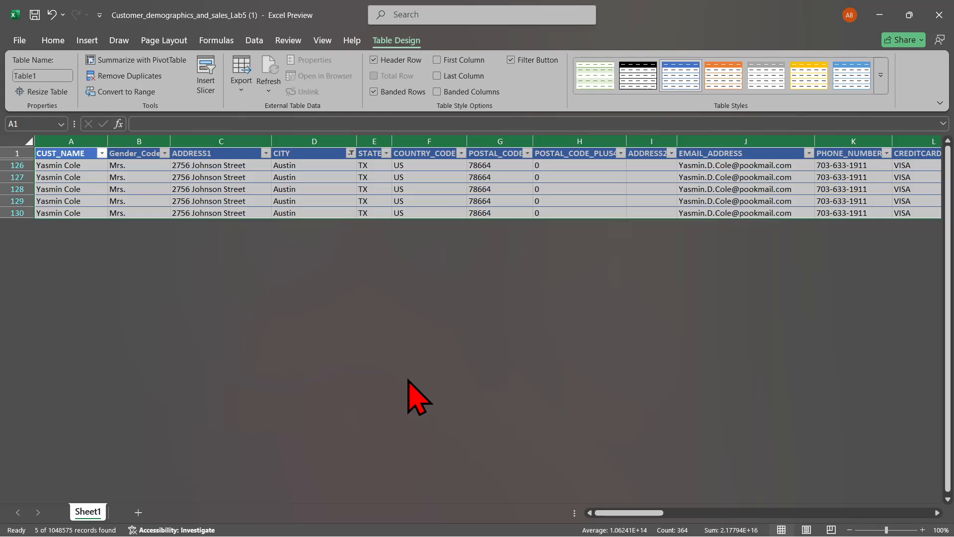
pyautogui.hscroll(-8, 407, 380)
pyautogui.moveTo(280, 164); pyautogui.dragTo(286, 213)
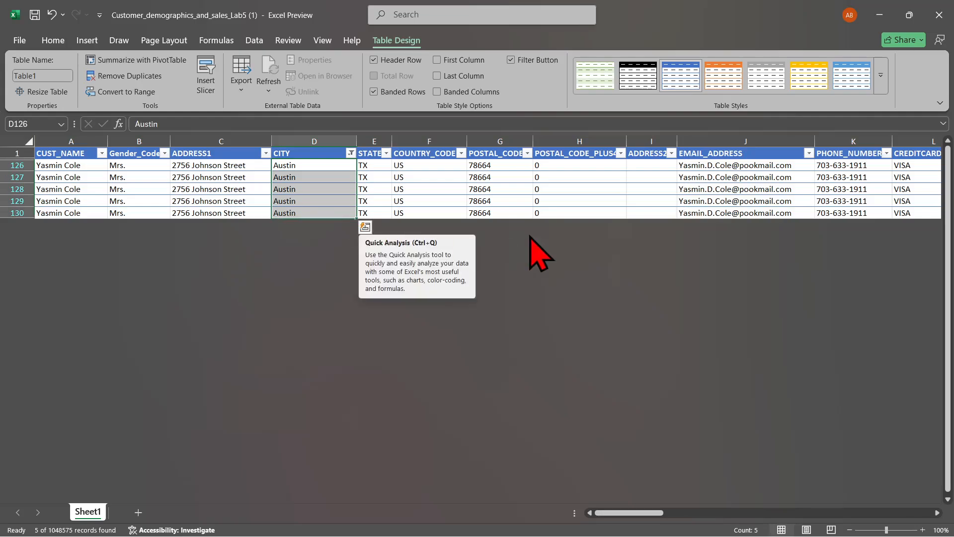